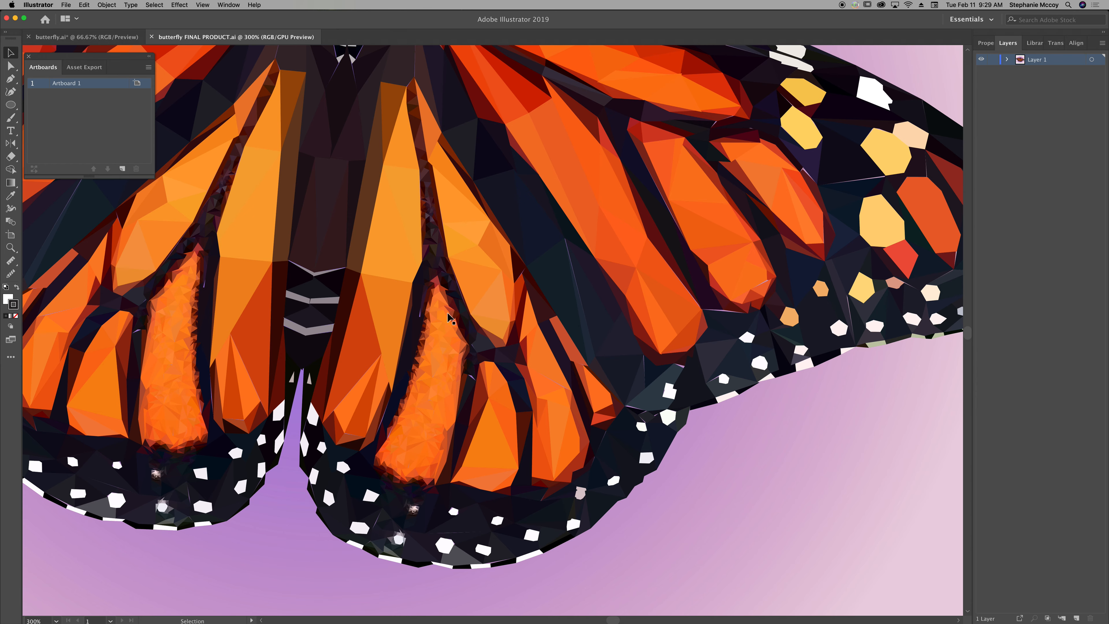
Step: Examine the finished butterfly artwork's geometric facets from the lower wings up to the antennae, then as a whole
key(space)
drag(428, 272, 608, 492)
drag(582, 292, 606, 393)
key(super+minus)
key(super+minus)
key(super+minus)
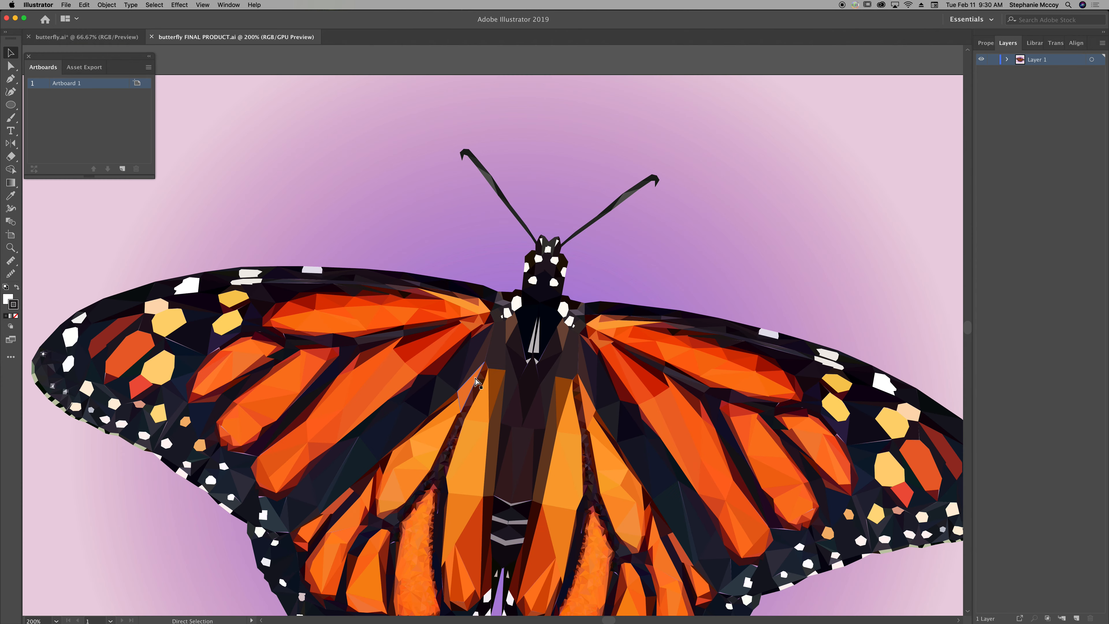
scroll(474, 378, up, 2)
key(space)
drag(475, 345, 455, 230)
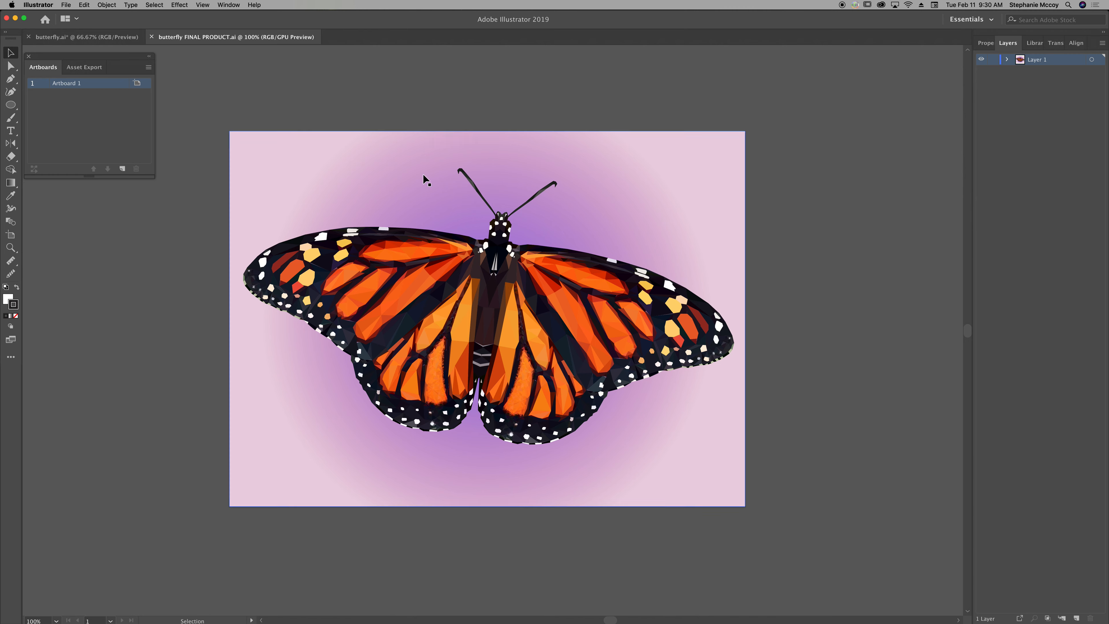
Step: Switch to the butterfly.ai document and place butterfly.jpg as a linked image on the empty artboard
click(96, 37)
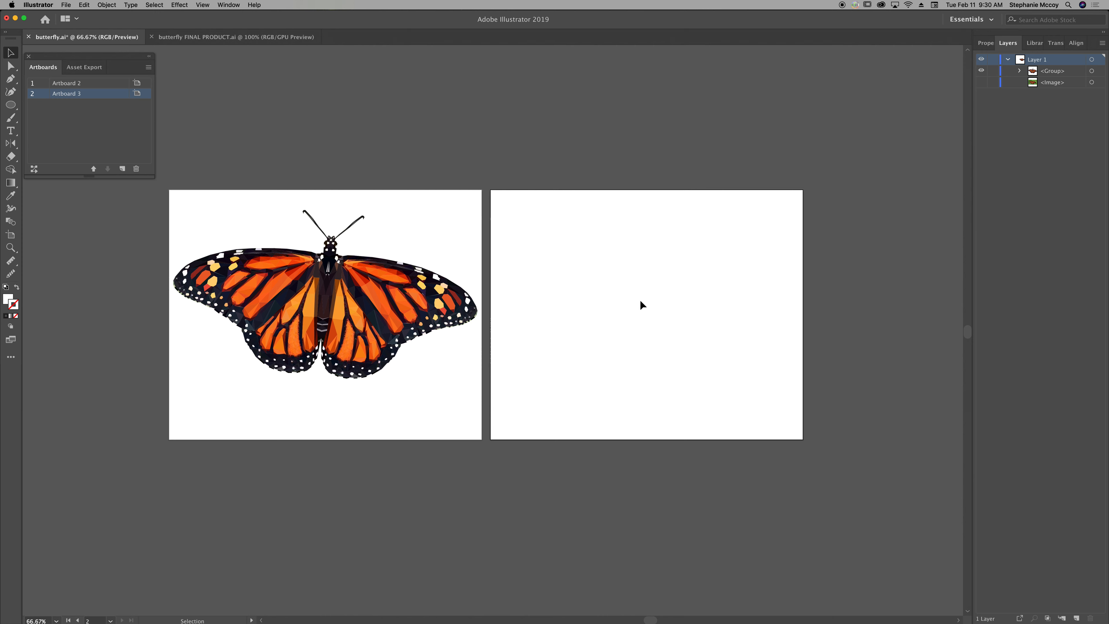
click(66, 5)
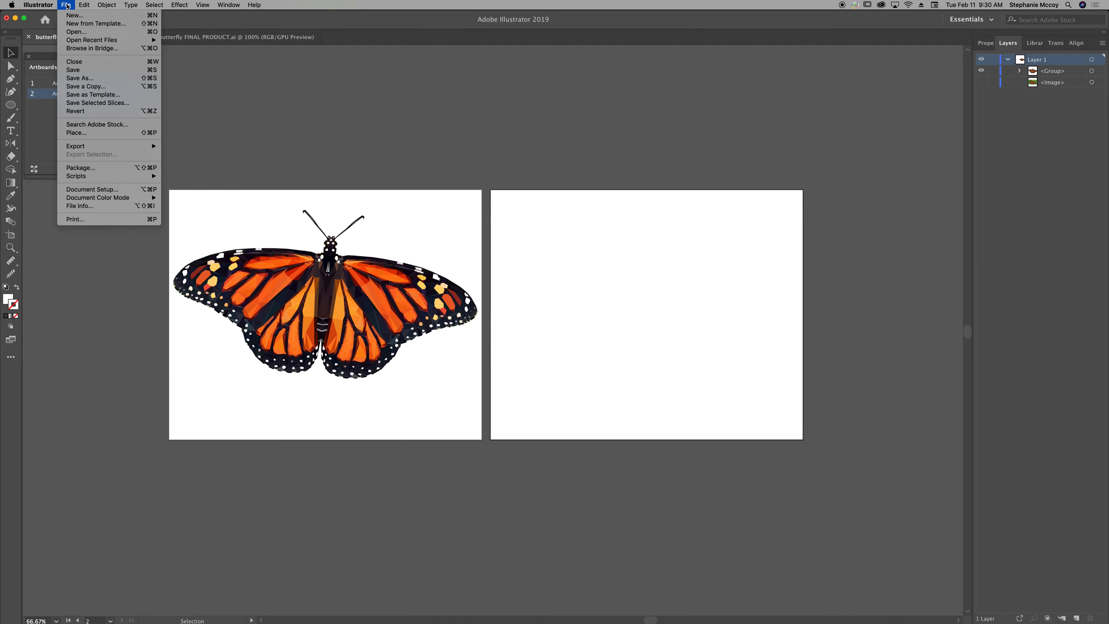
click(85, 134)
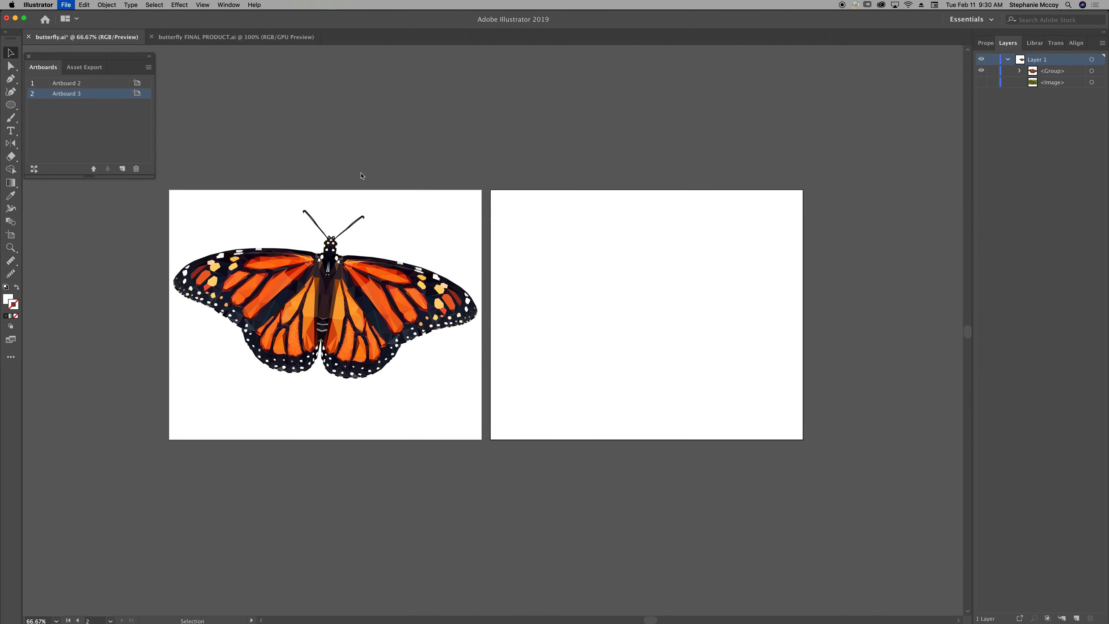
click(475, 156)
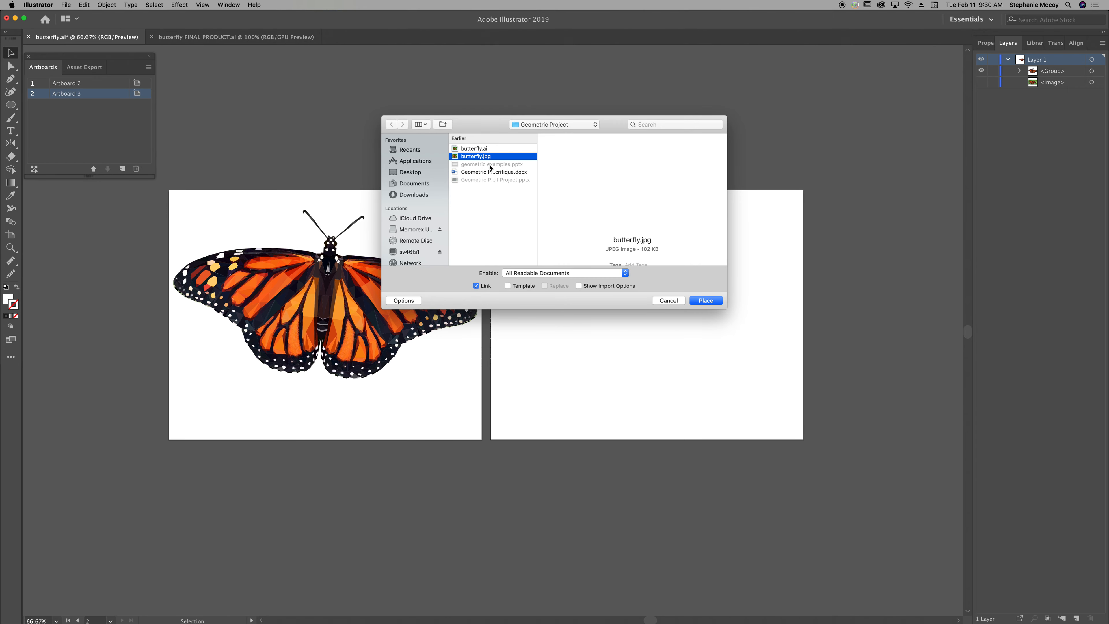
click(706, 300)
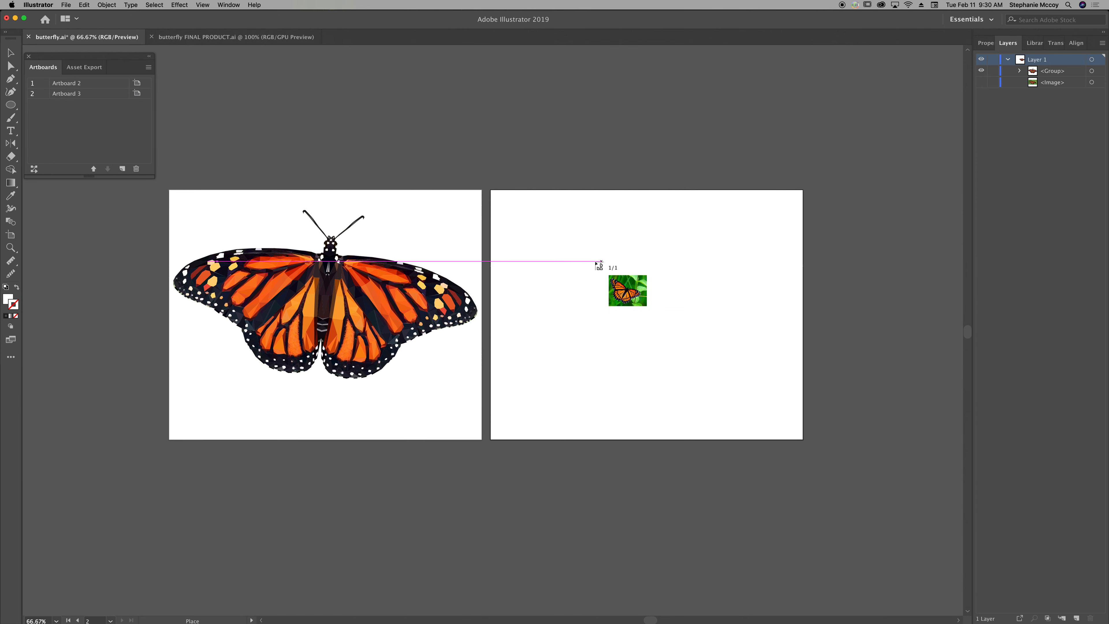
click(599, 276)
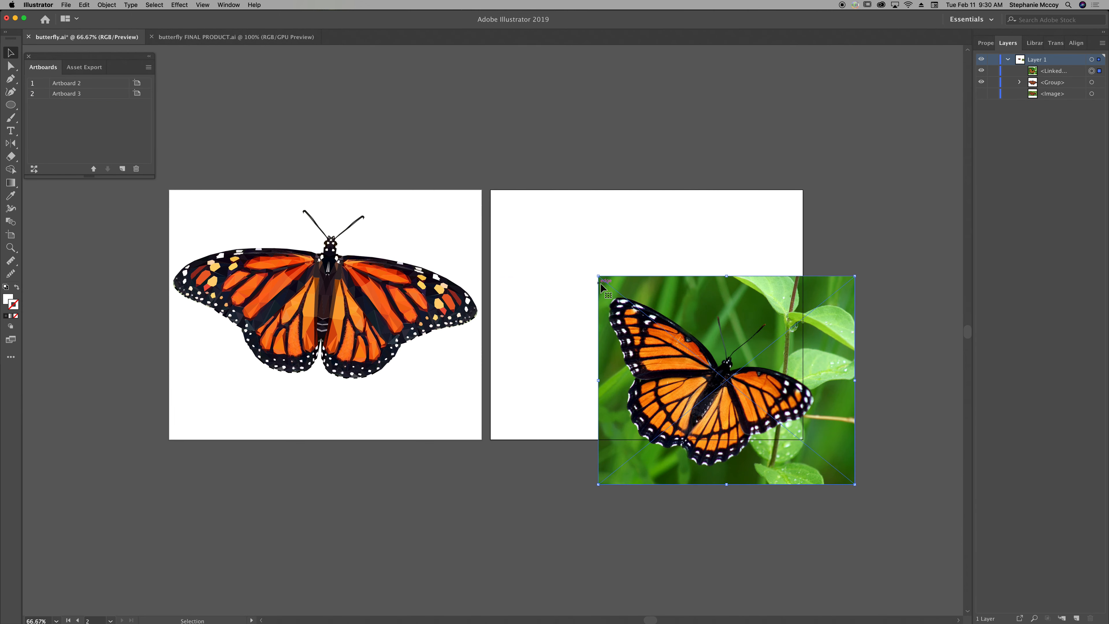
Step: Move and enlarge the placed butterfly photo to nearly fill the empty artboard, and lock it
drag(671, 331, 576, 256)
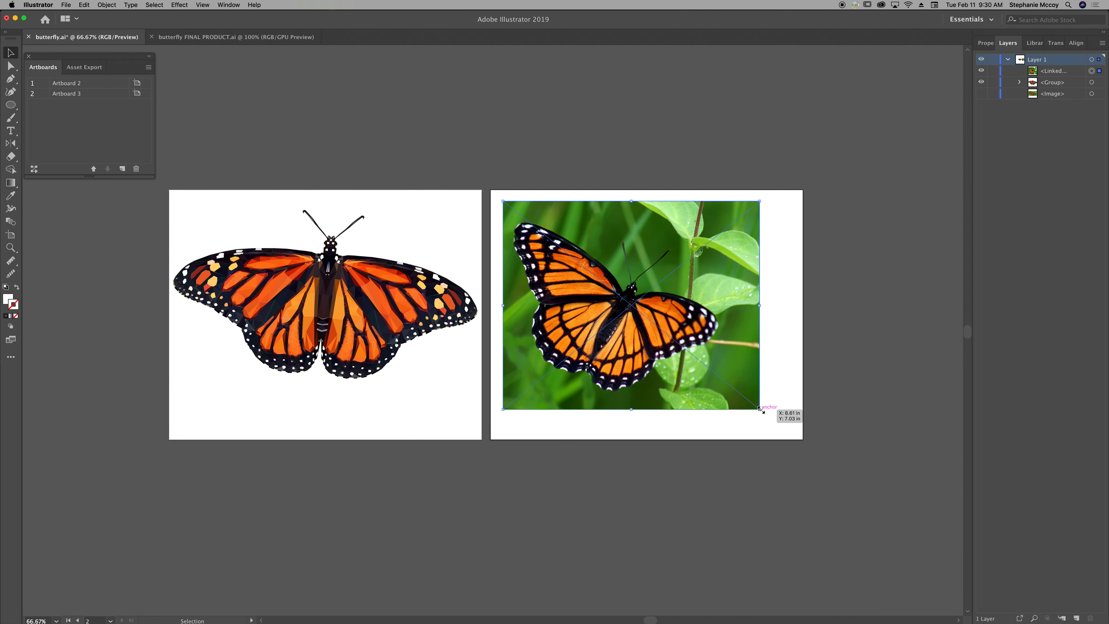
drag(760, 410, 823, 442)
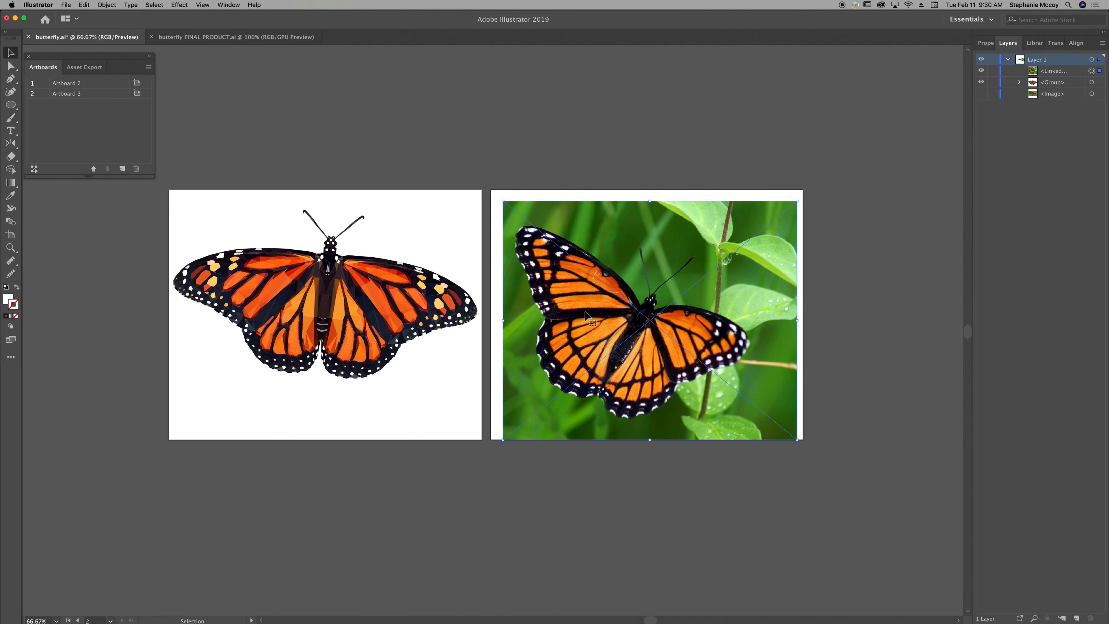
click(107, 5)
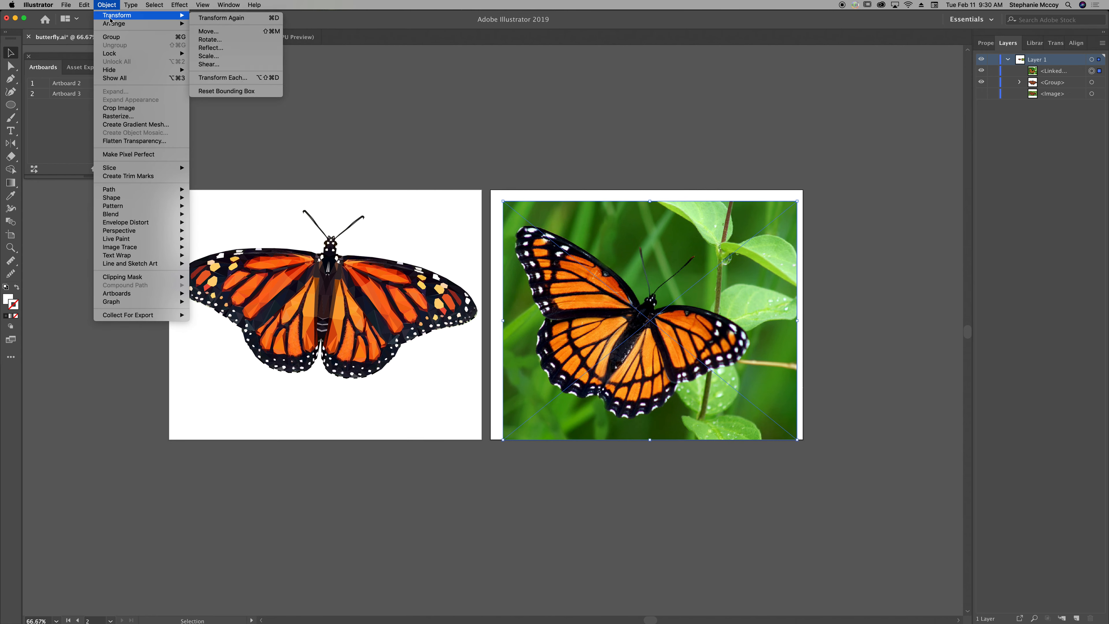
mouse_move(174, 53)
click(213, 55)
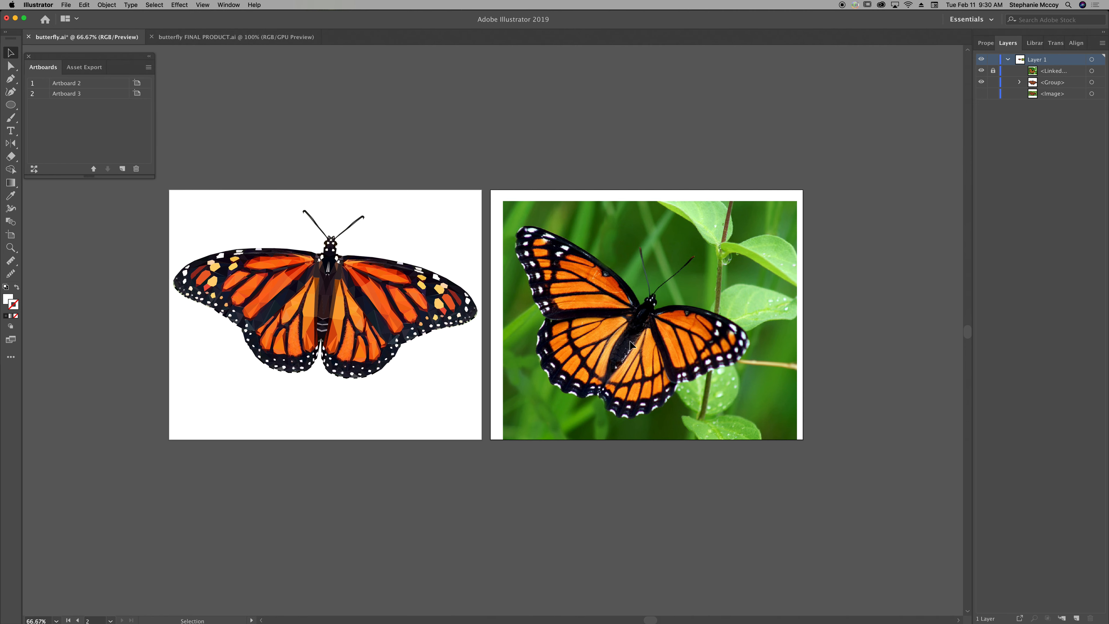
Step: Examine the geometric butterfly's triangle structure in Outline view, and return to Preview
key(super+equal)
key(super+equal)
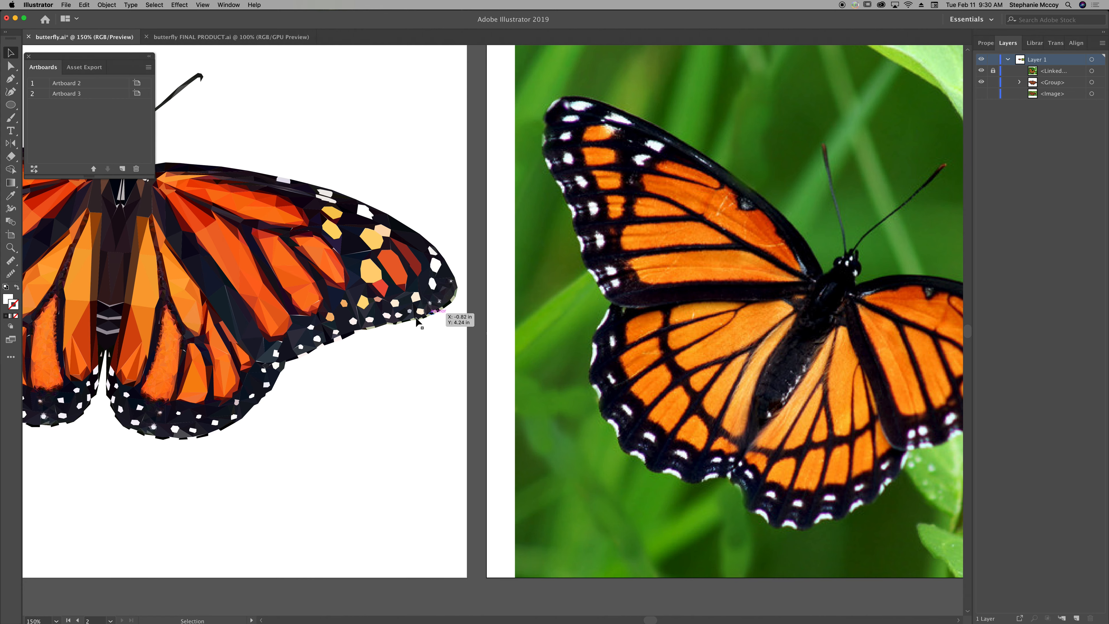
key(space)
drag(466, 364, 694, 378)
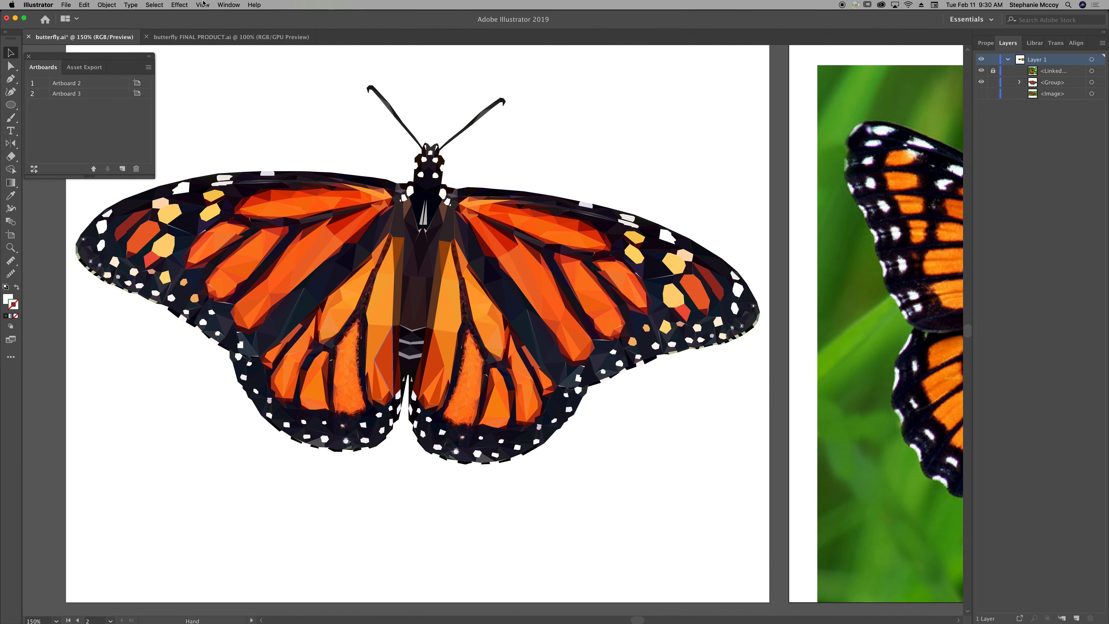
click(202, 5)
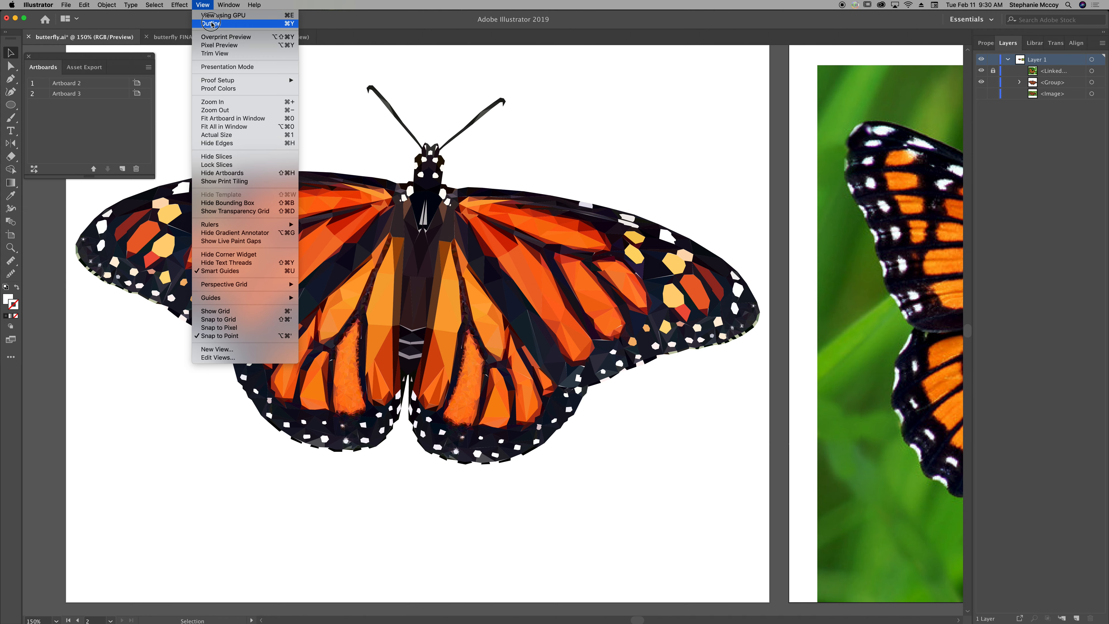
click(208, 24)
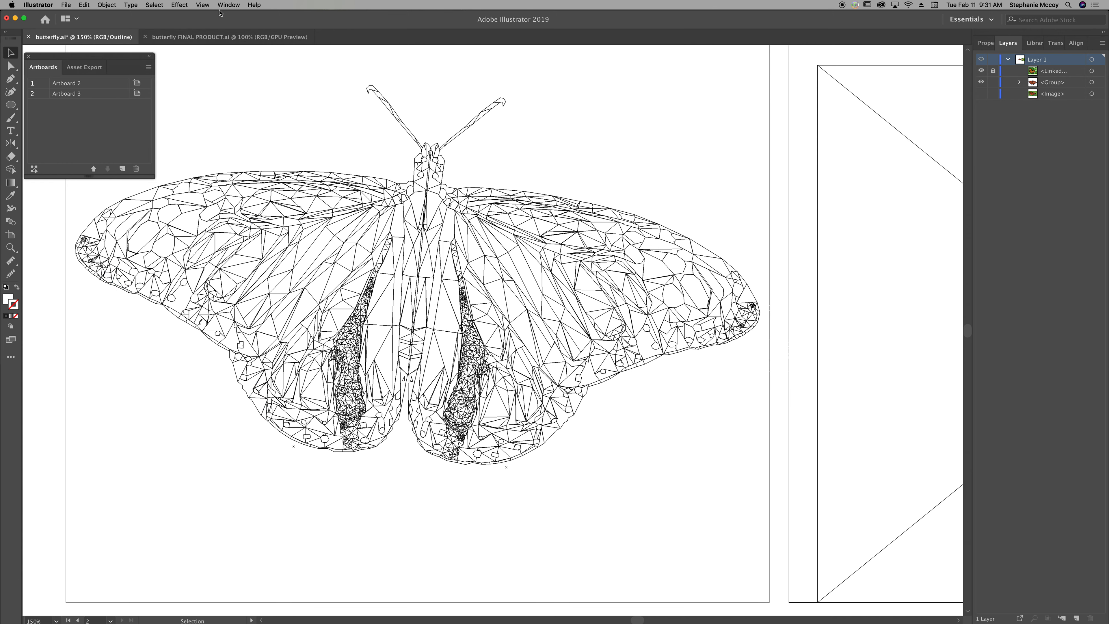
click(204, 5)
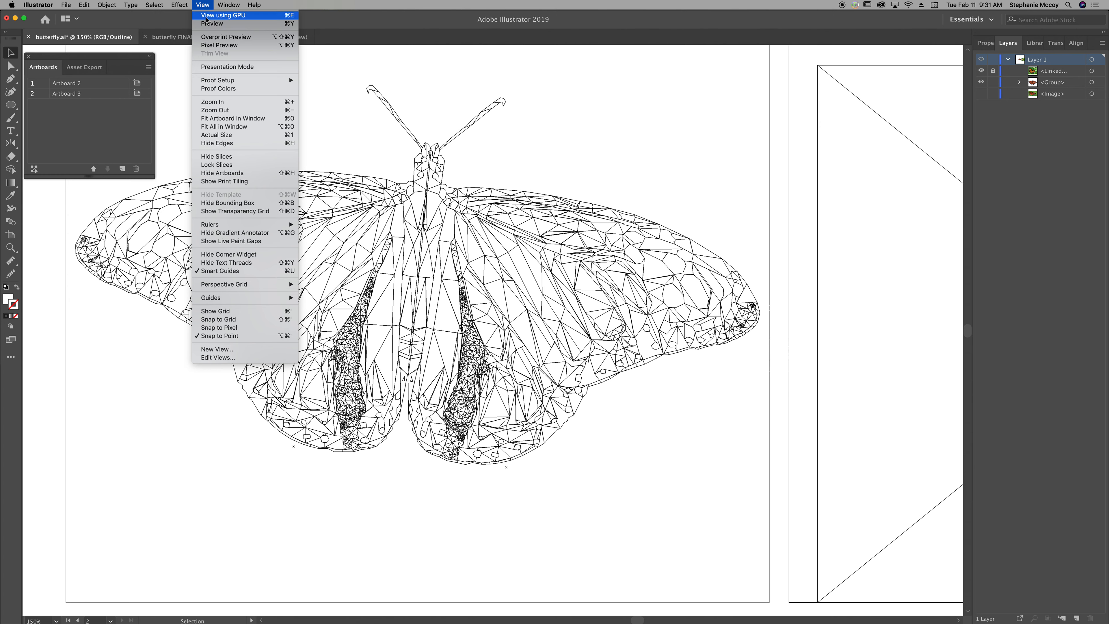
click(213, 24)
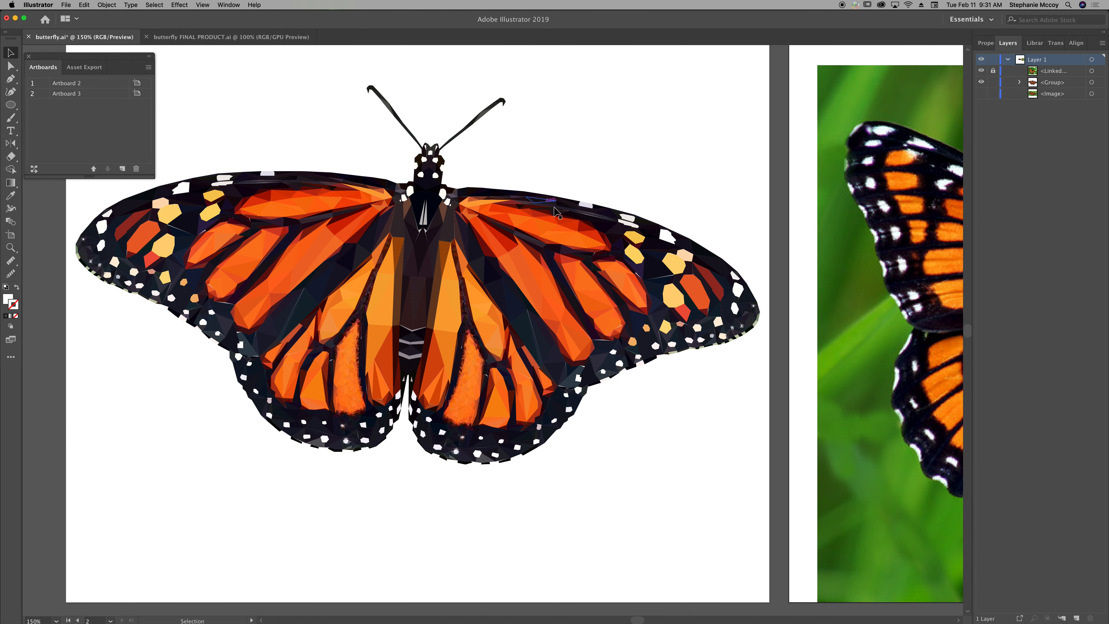
Step: Draw two neighbouring practice triangles with the Pen tool on the white area below the geometric butterfly's wing
drag(678, 284, 297, 282)
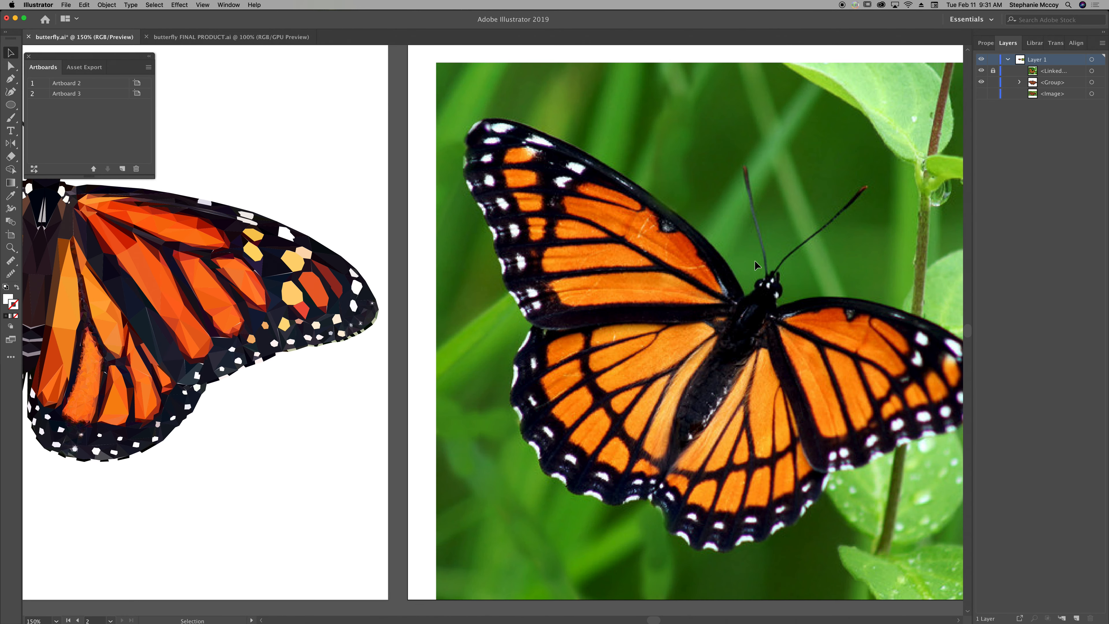
drag(652, 281, 571, 230)
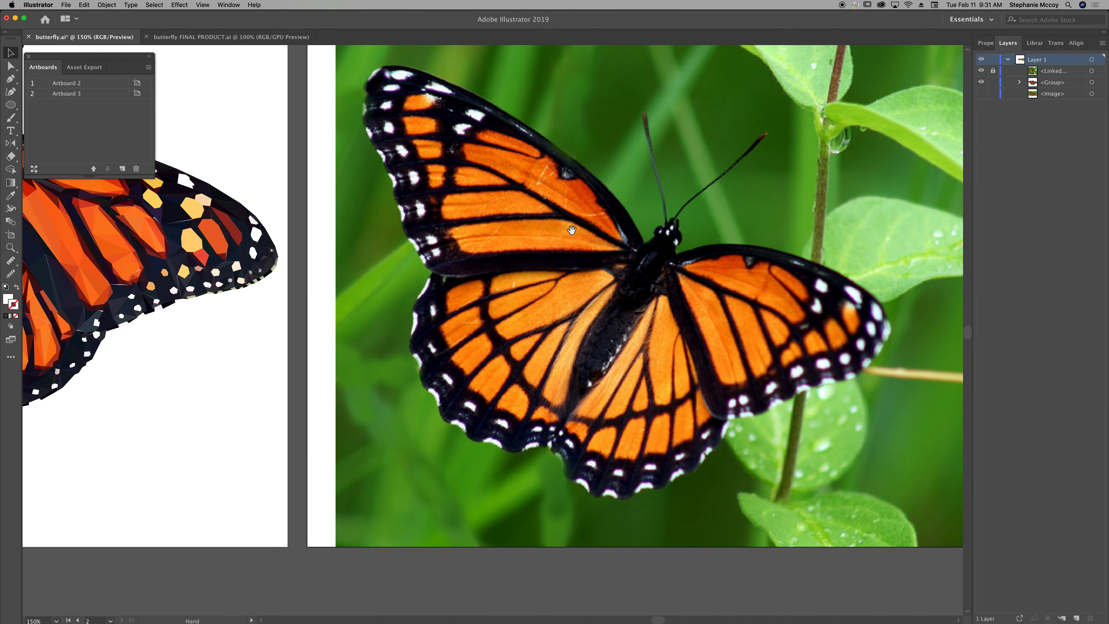
click(11, 79)
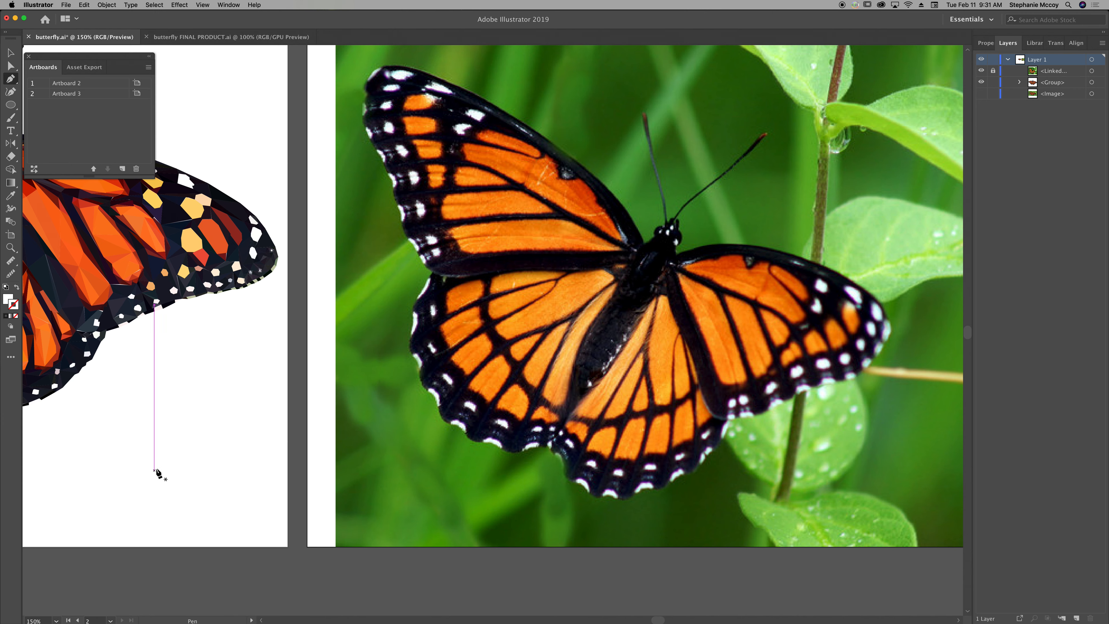
click(151, 504)
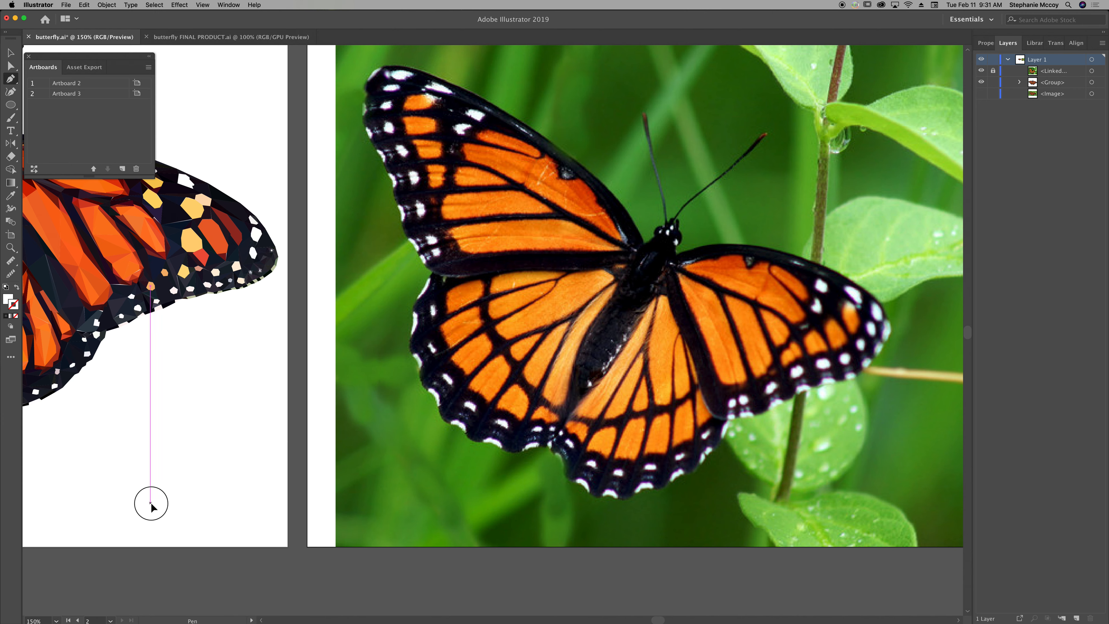
click(165, 445)
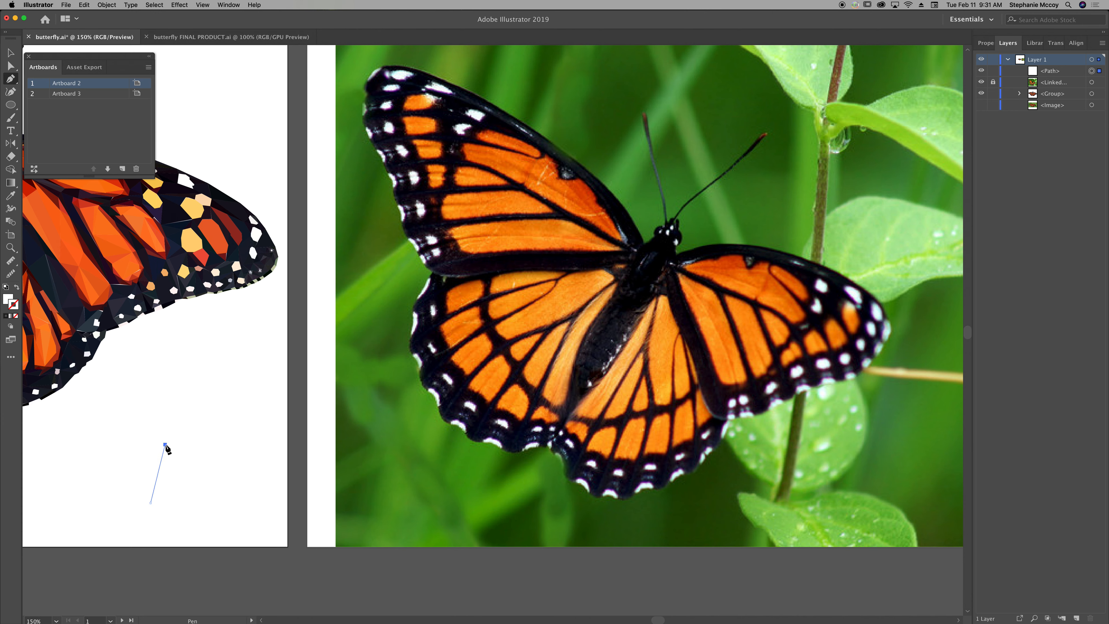
click(191, 501)
click(151, 504)
click(191, 501)
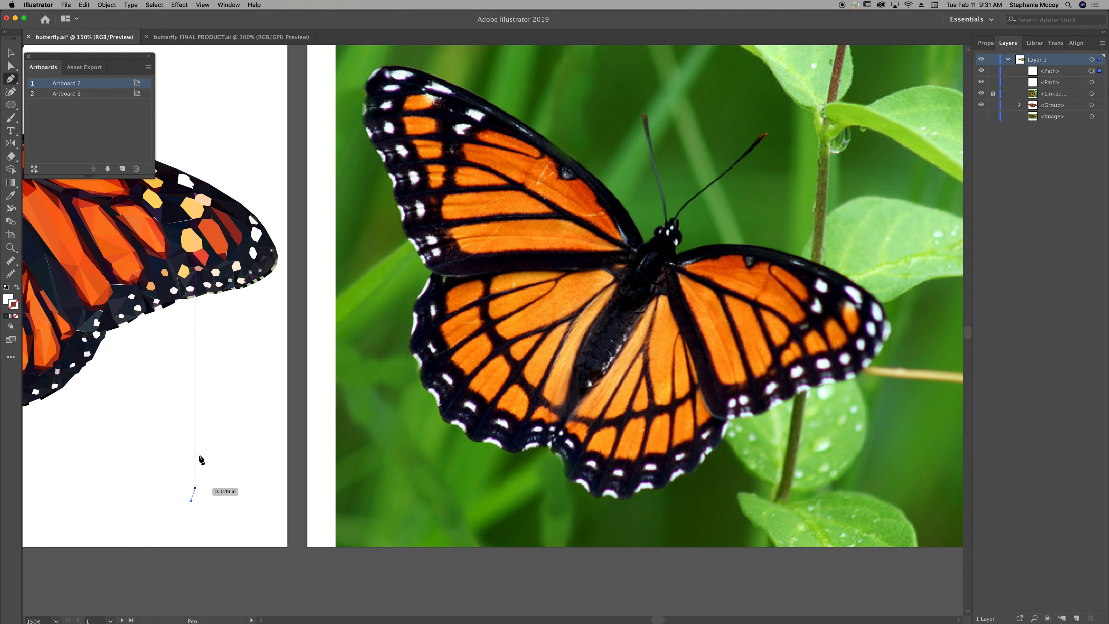
click(203, 430)
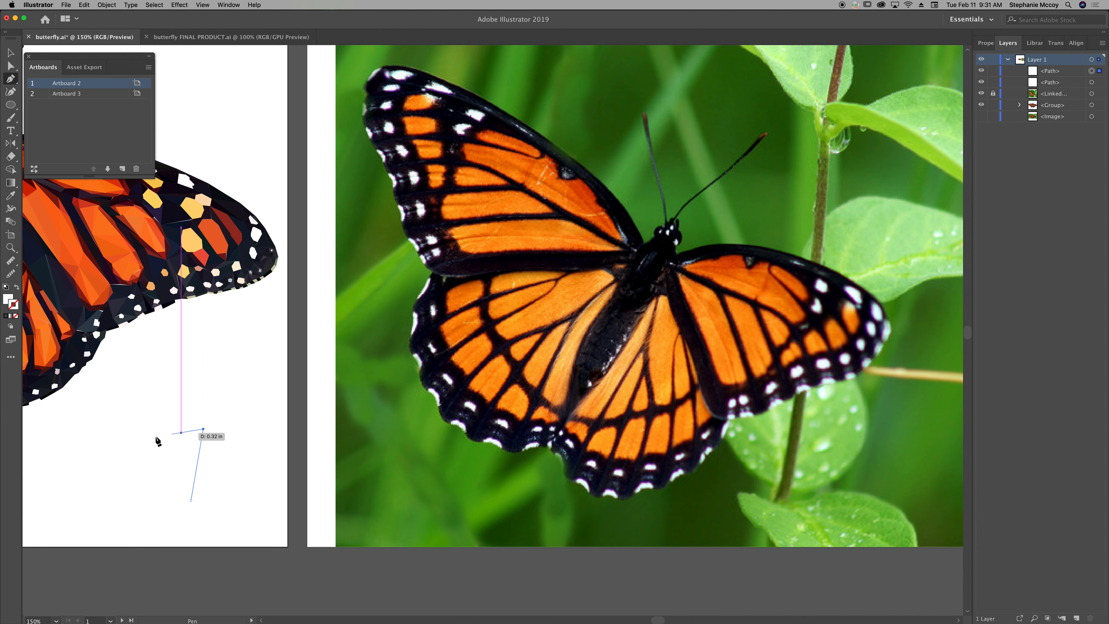
click(147, 436)
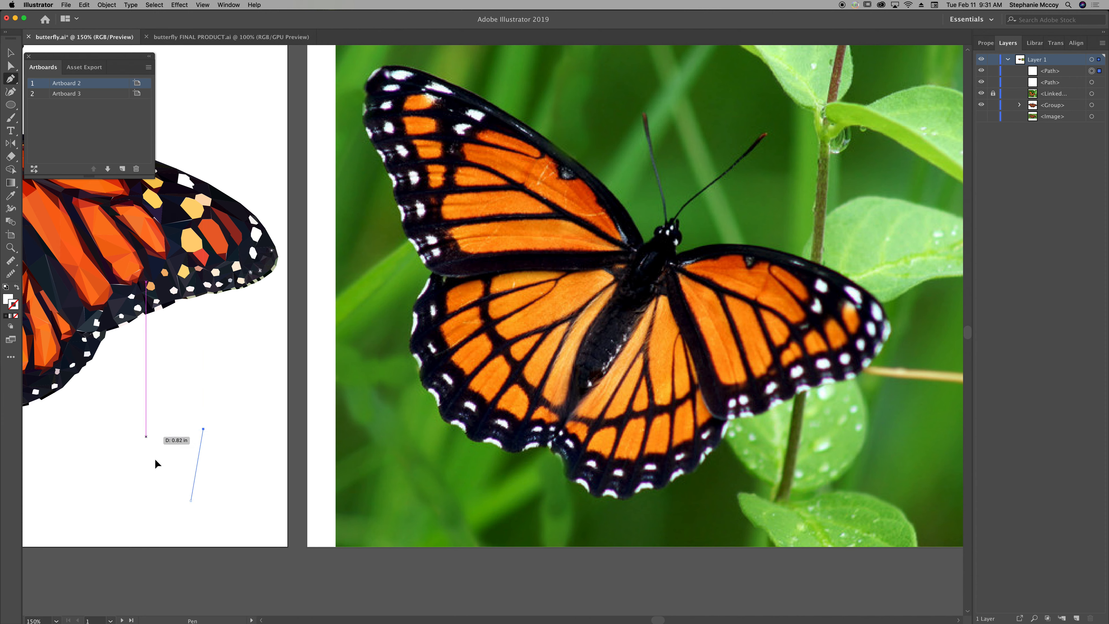
click(191, 502)
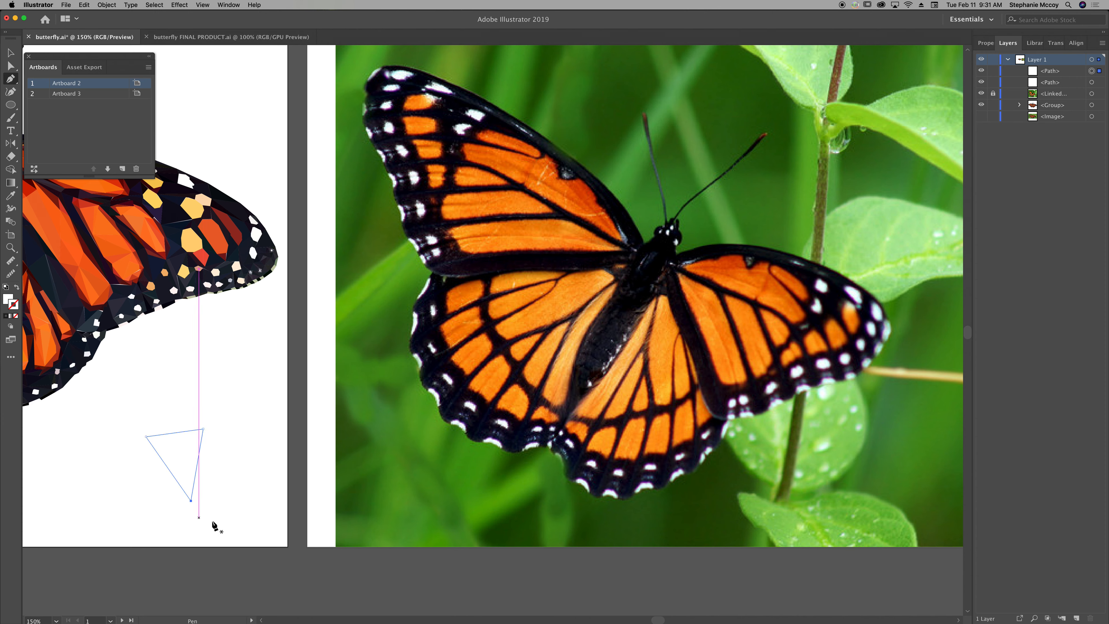
Step: Delete both practice triangles from the white area below the geometric butterfly
click(11, 53)
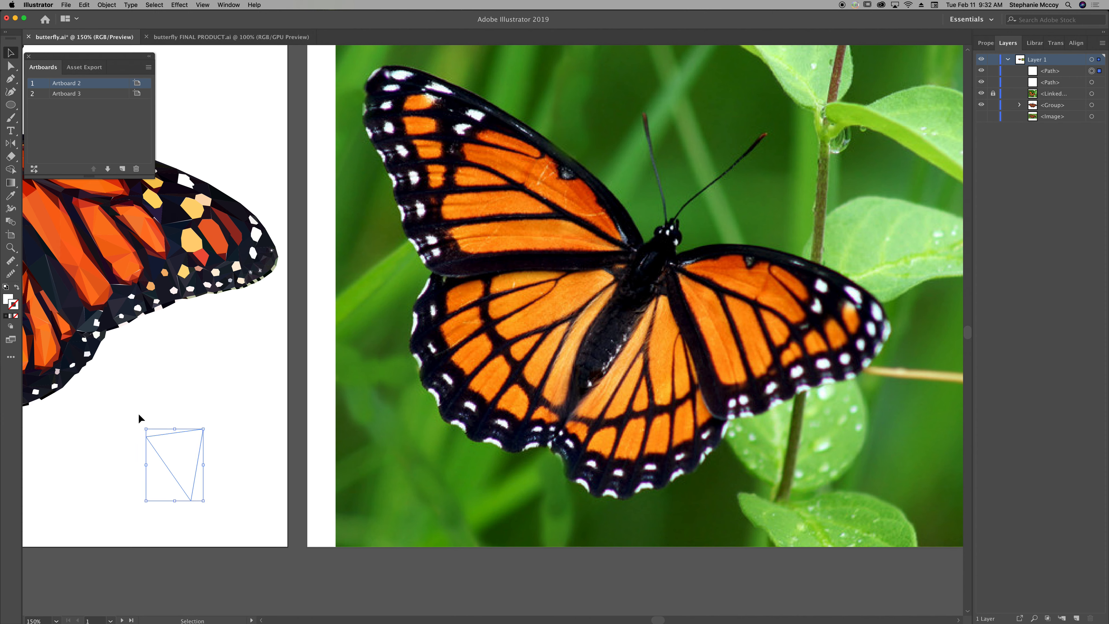
key(Delete)
key(Delete)
drag(102, 418, 235, 521)
key(Delete)
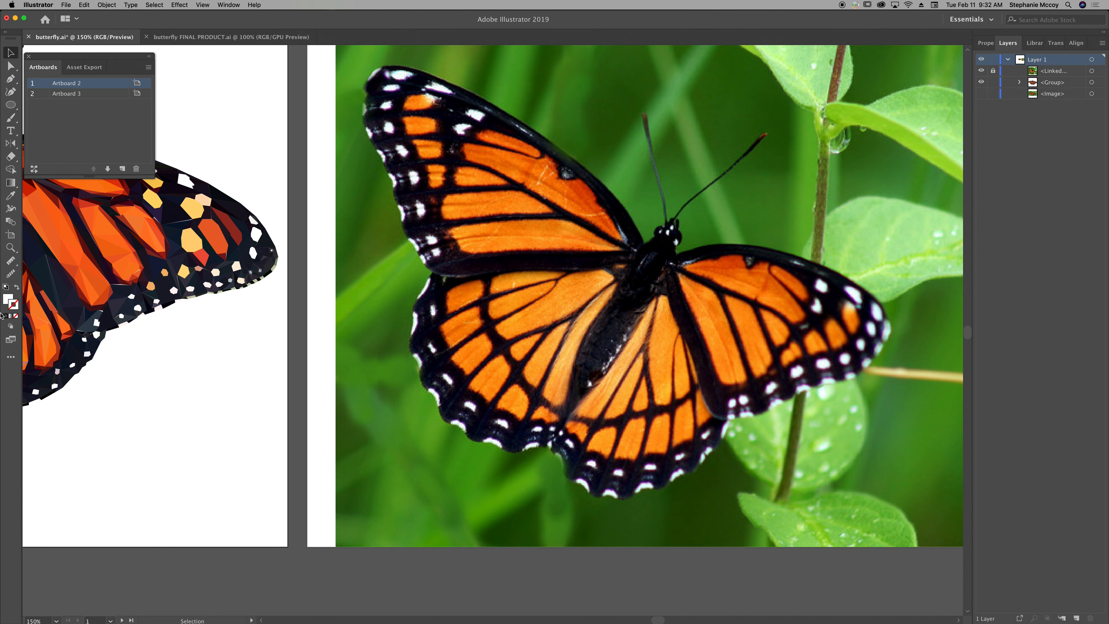
Step: Set the fill to None and the stroke to blue (C 100, M 93.73, Y 1.18, K 1.18)
click(9, 300)
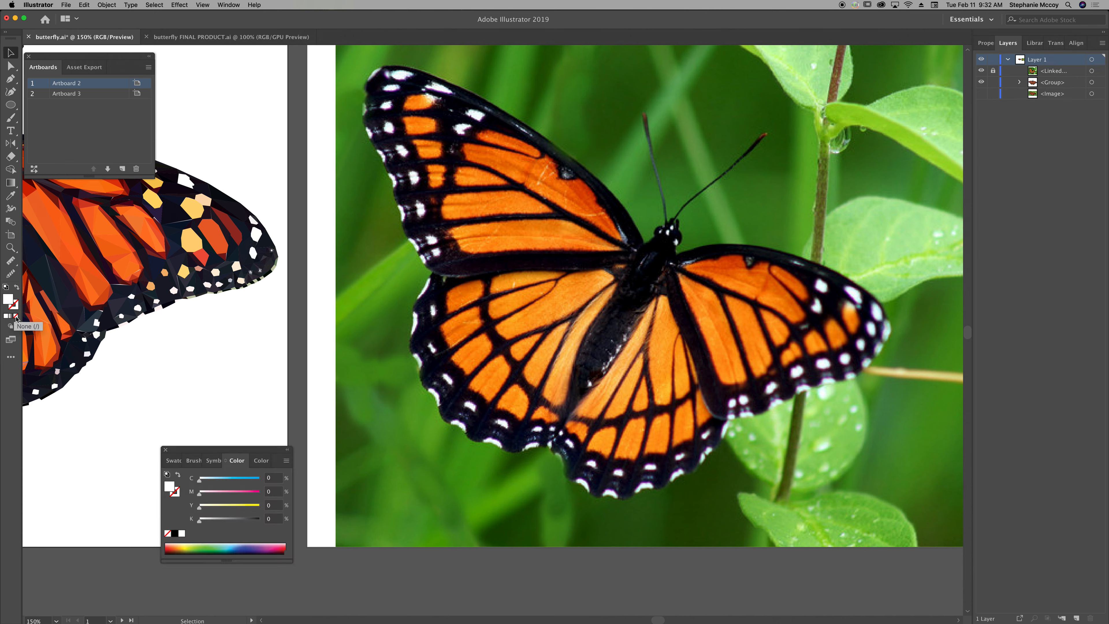
click(16, 319)
click(7, 318)
click(241, 549)
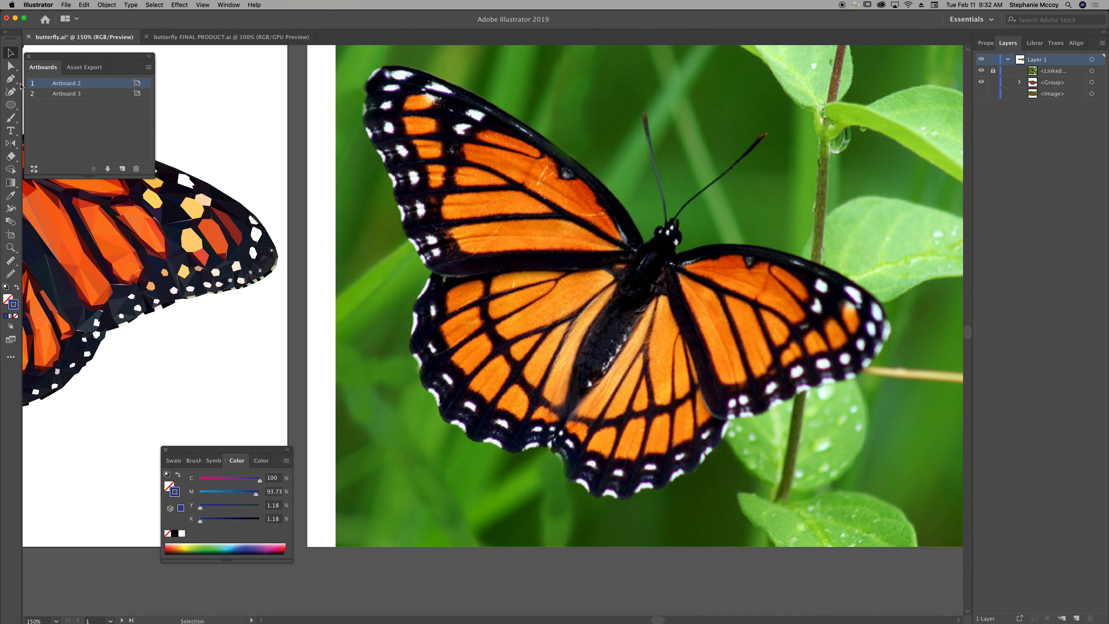
Step: Close the colour settings and draw a closed, unfilled triangle about 0.6 in wide with the Pen tool below the geometric butterfly's wing
click(11, 80)
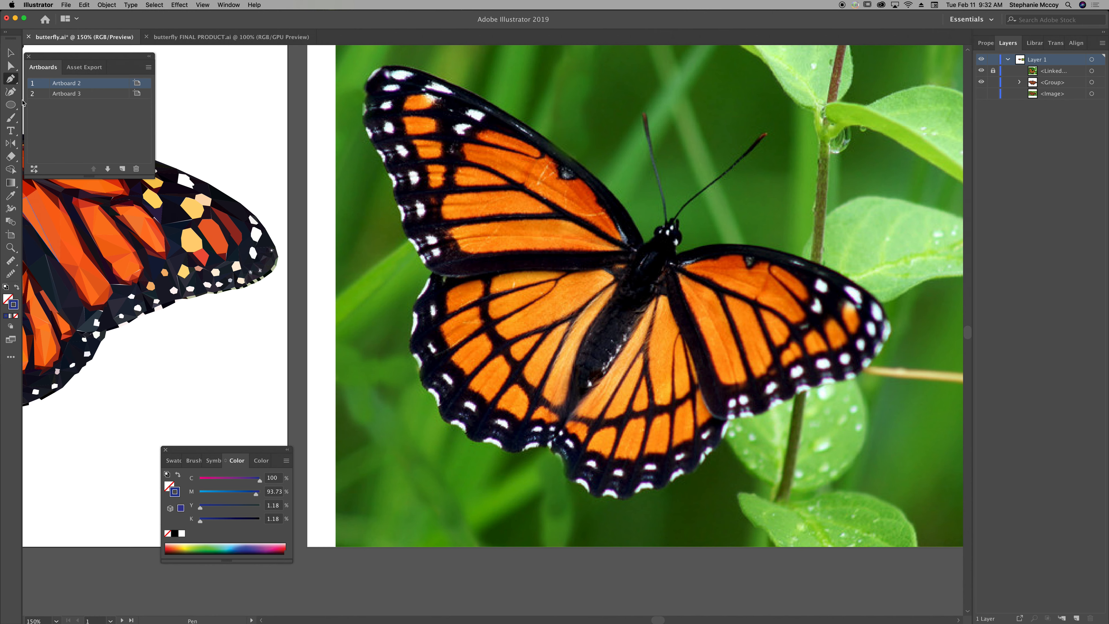
click(165, 450)
click(156, 460)
click(179, 402)
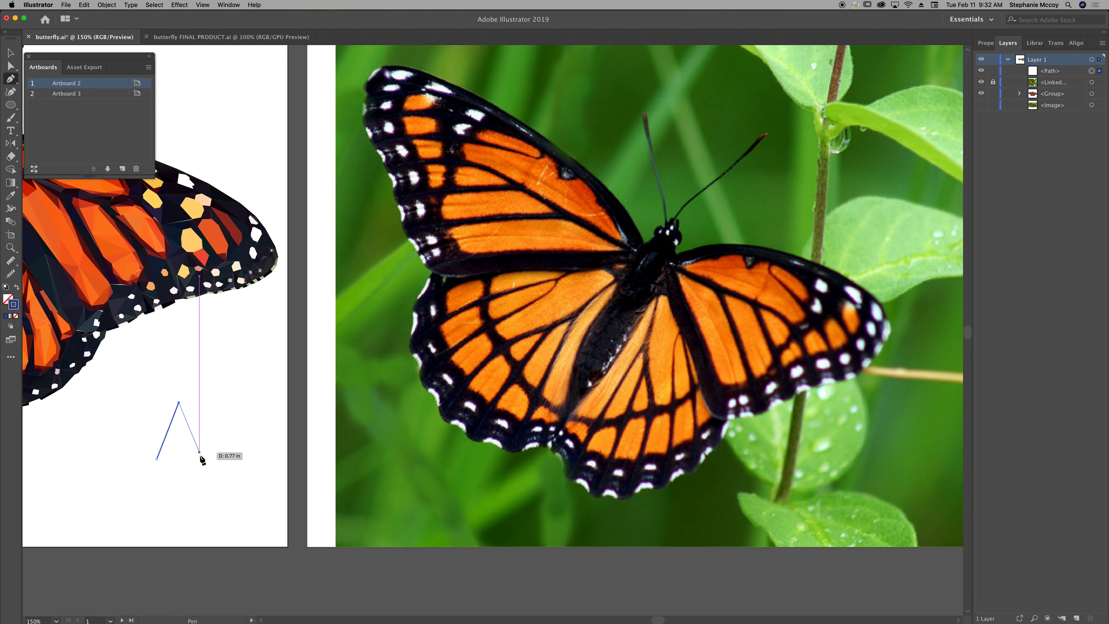
click(200, 455)
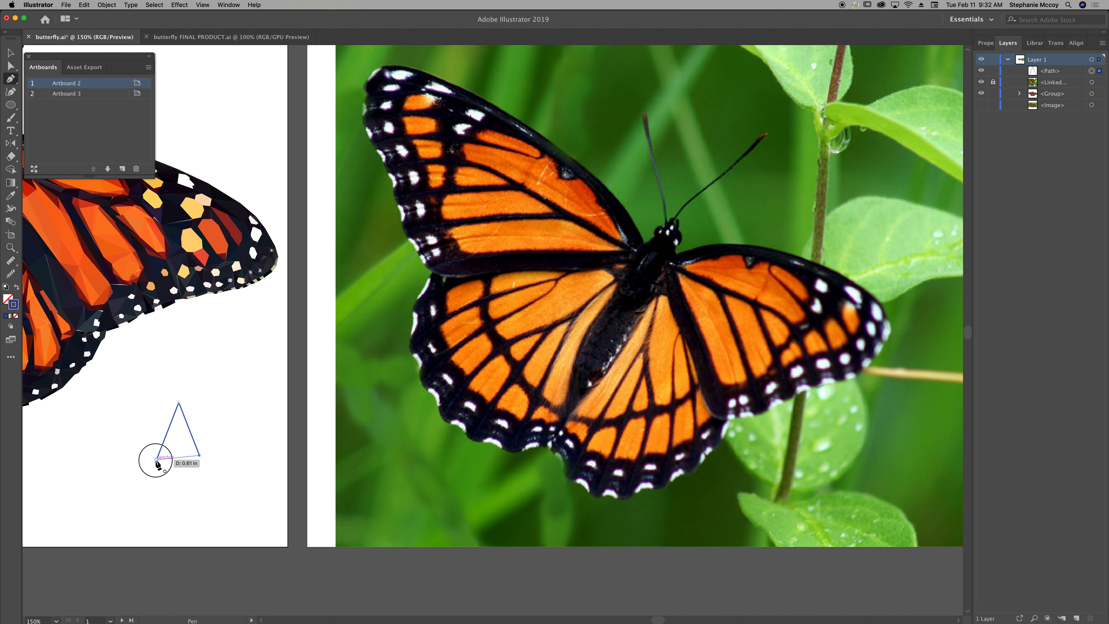
click(156, 460)
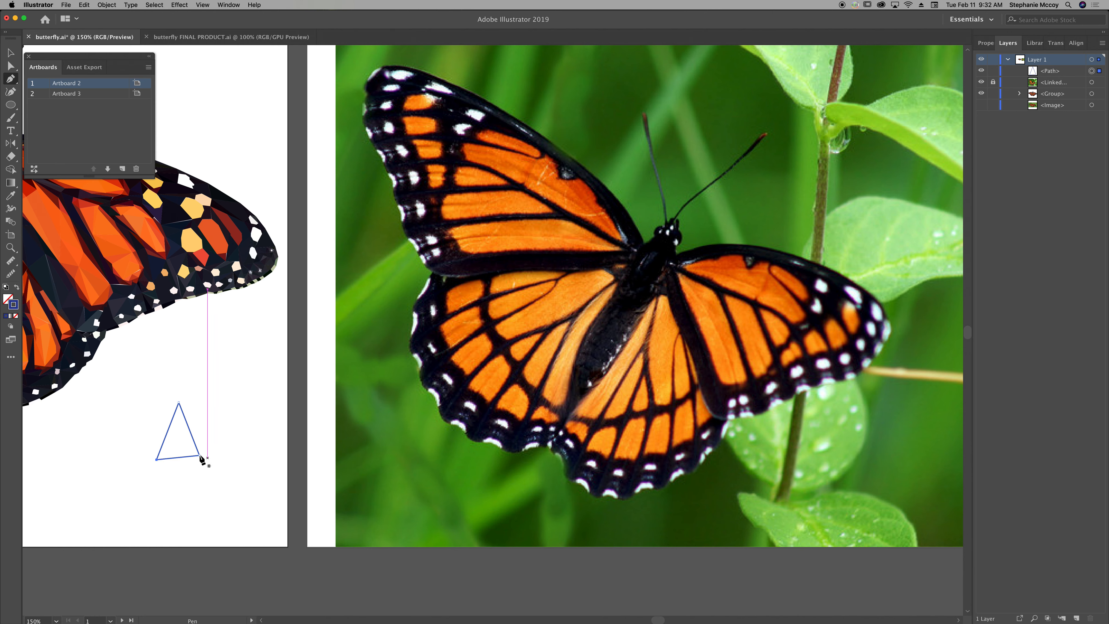
Step: Draw a second practice triangle with the Pen tool that shares the slanted inner edge of the first one below the geometric wing
click(200, 456)
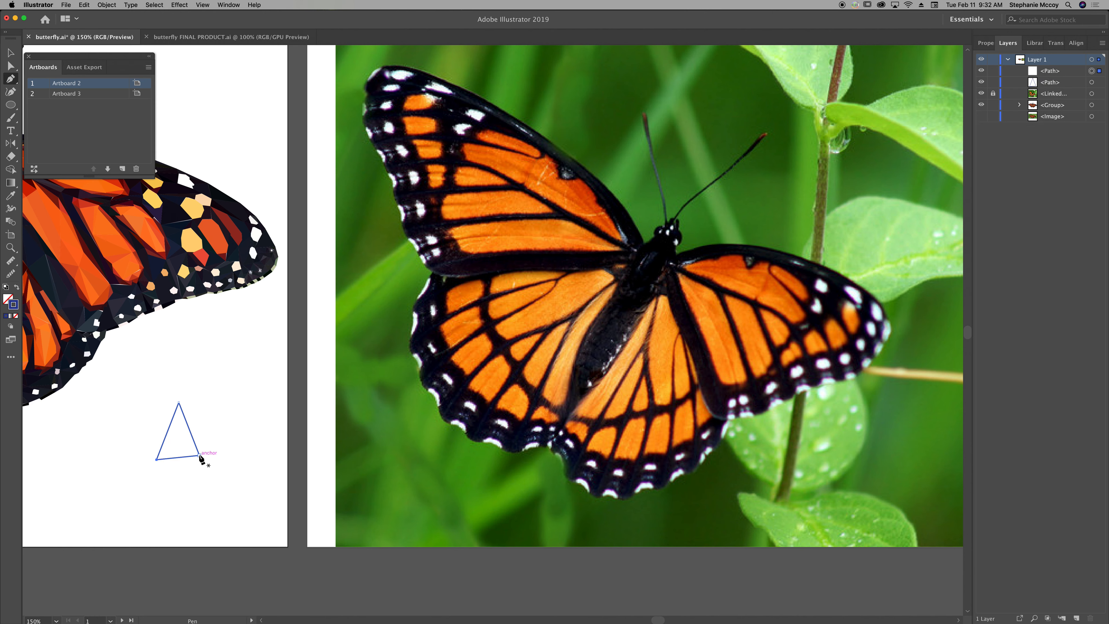
click(214, 399)
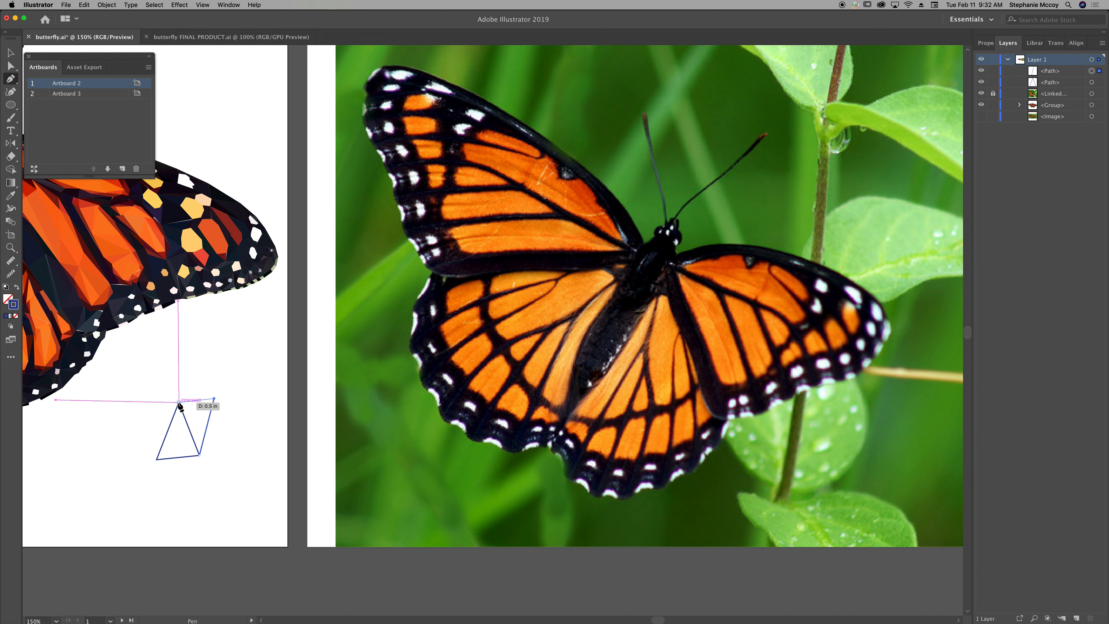
click(179, 402)
click(200, 457)
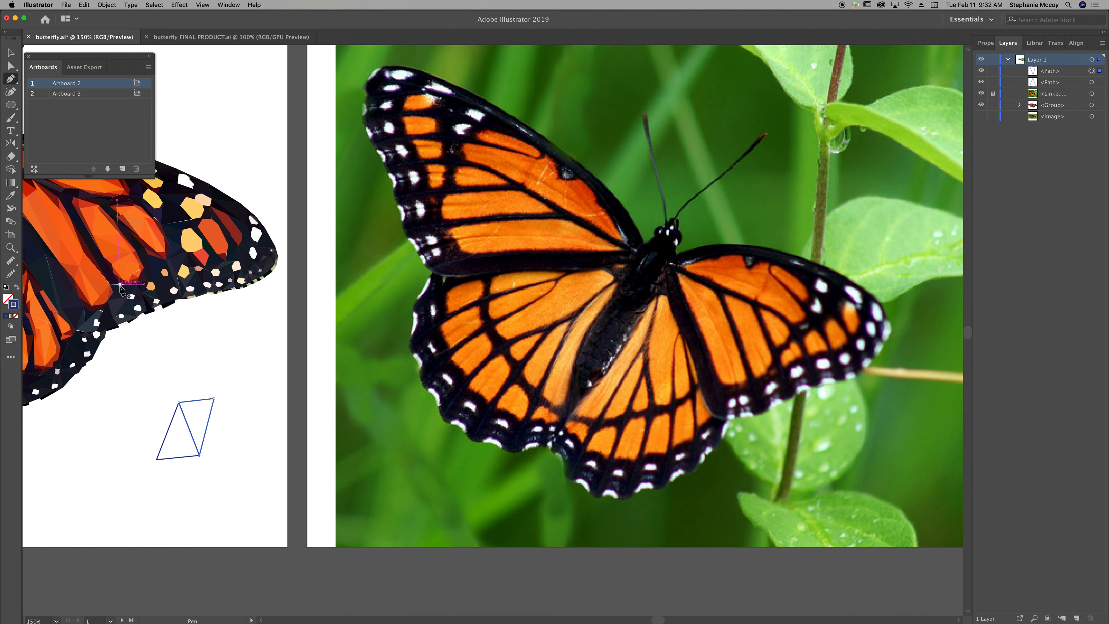
Step: Draw a small third practice triangle from the shared lower corner, overlapping the edge of the second triangle
click(202, 443)
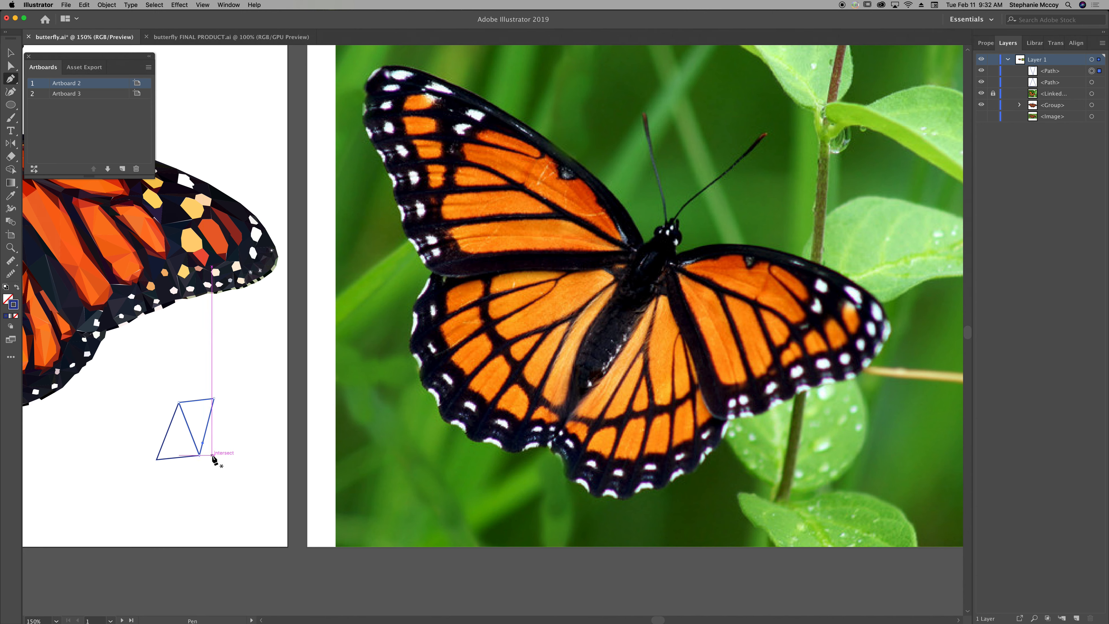
drag(199, 456, 200, 456)
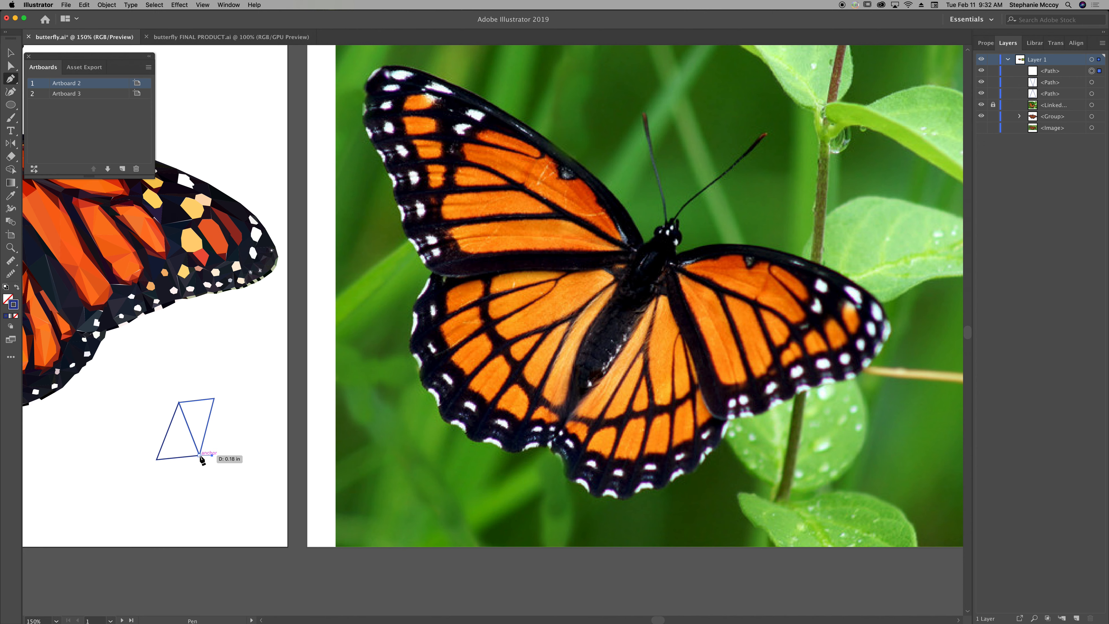
click(203, 443)
click(212, 455)
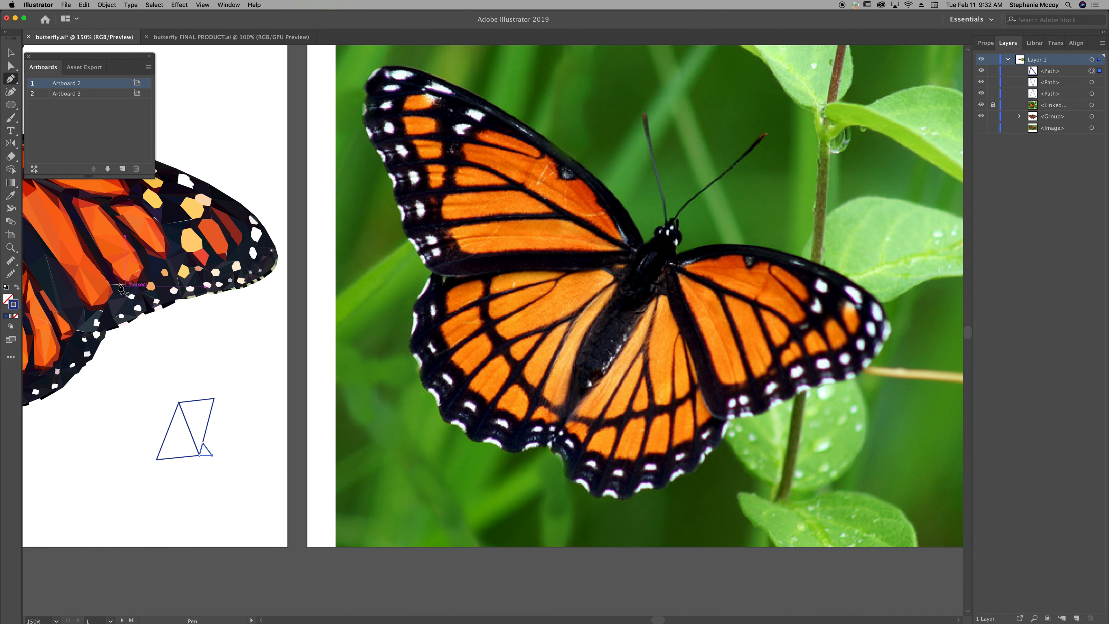
Step: Select all three practice triangles below the geometric butterfly's wing and delete them
click(10, 53)
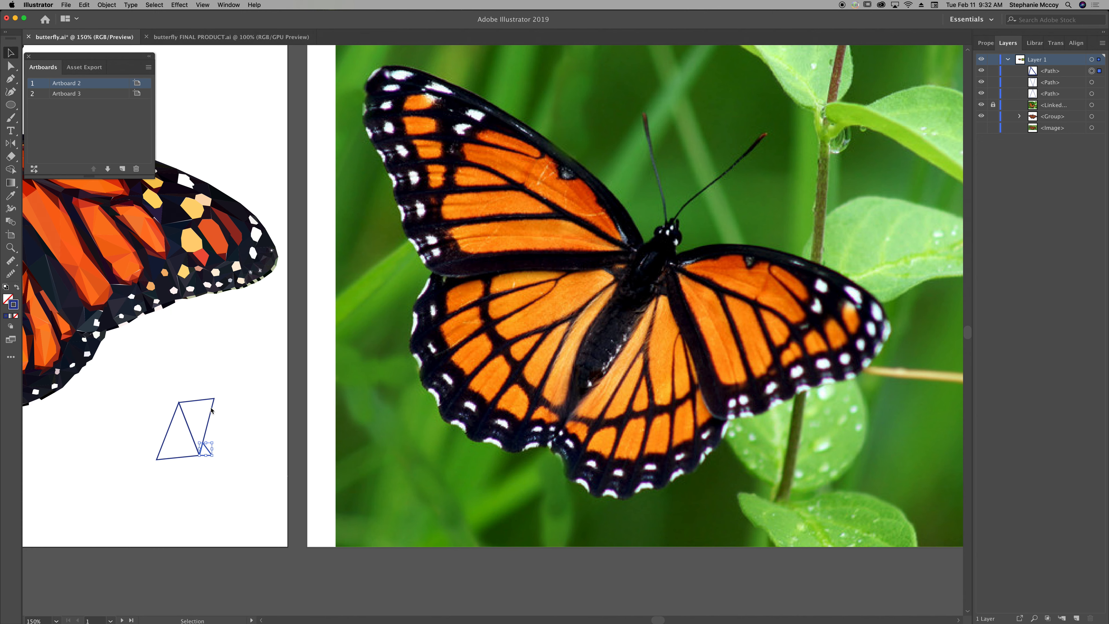
drag(141, 387, 254, 489)
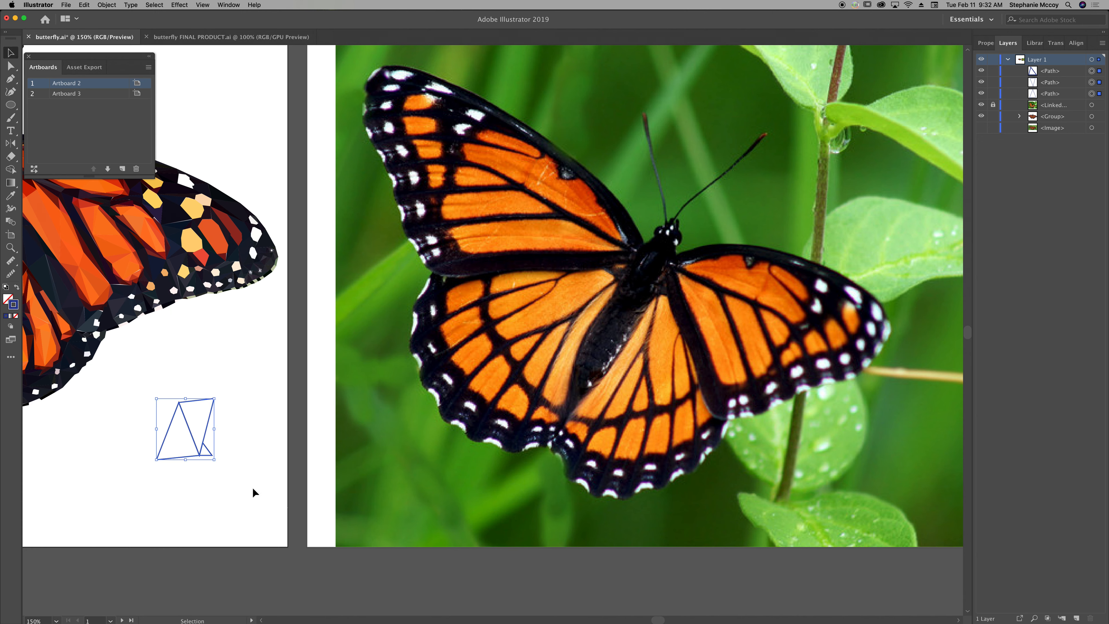
key(Delete)
click(11, 79)
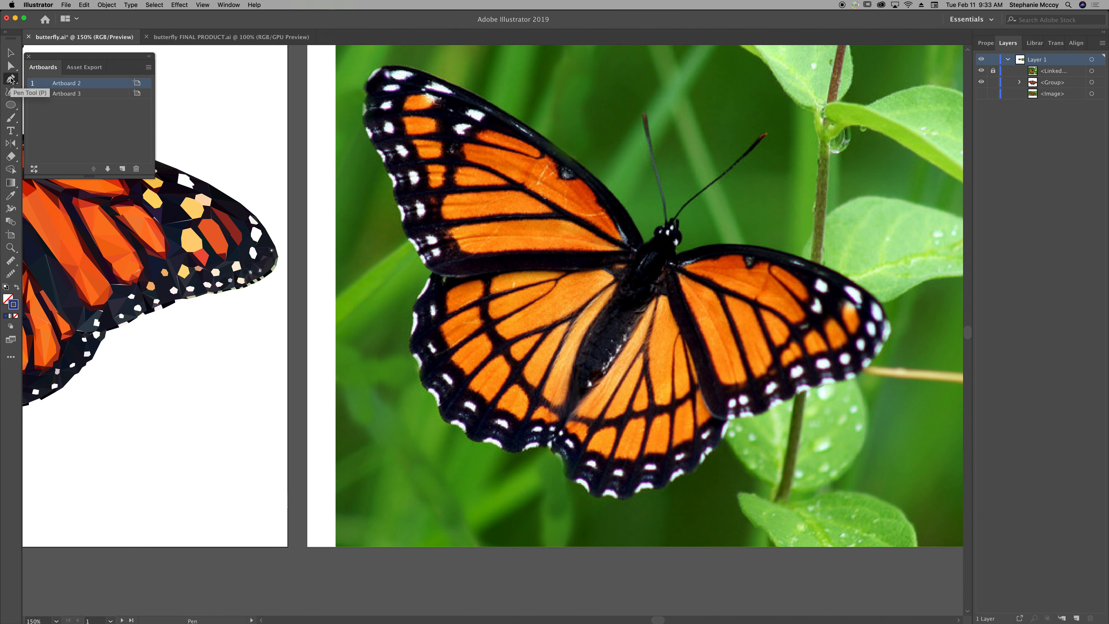
click(11, 53)
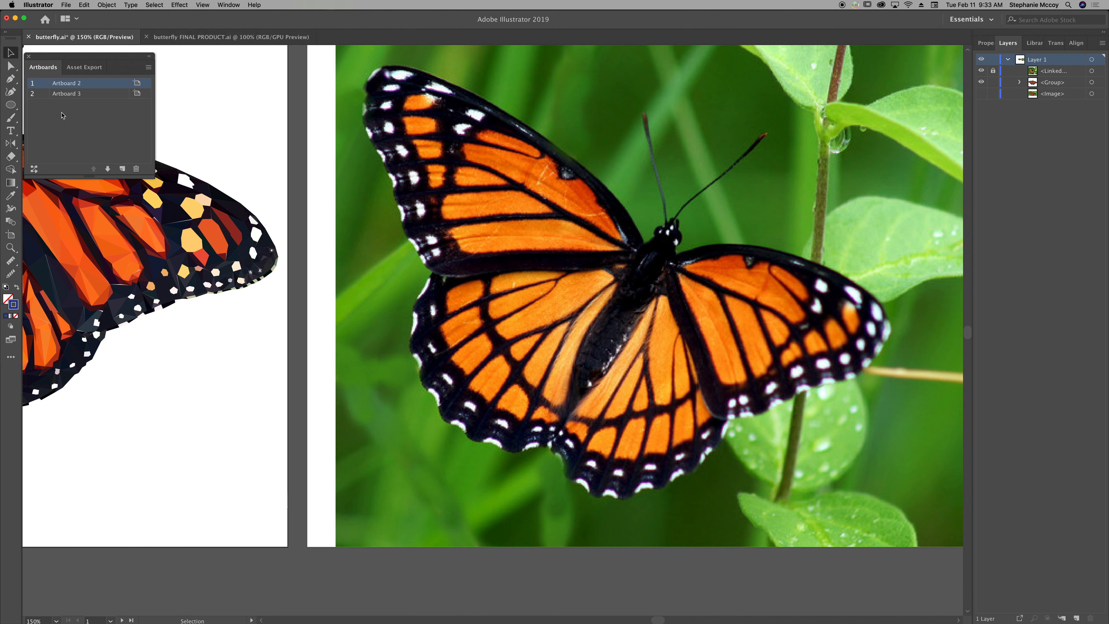
key(i)
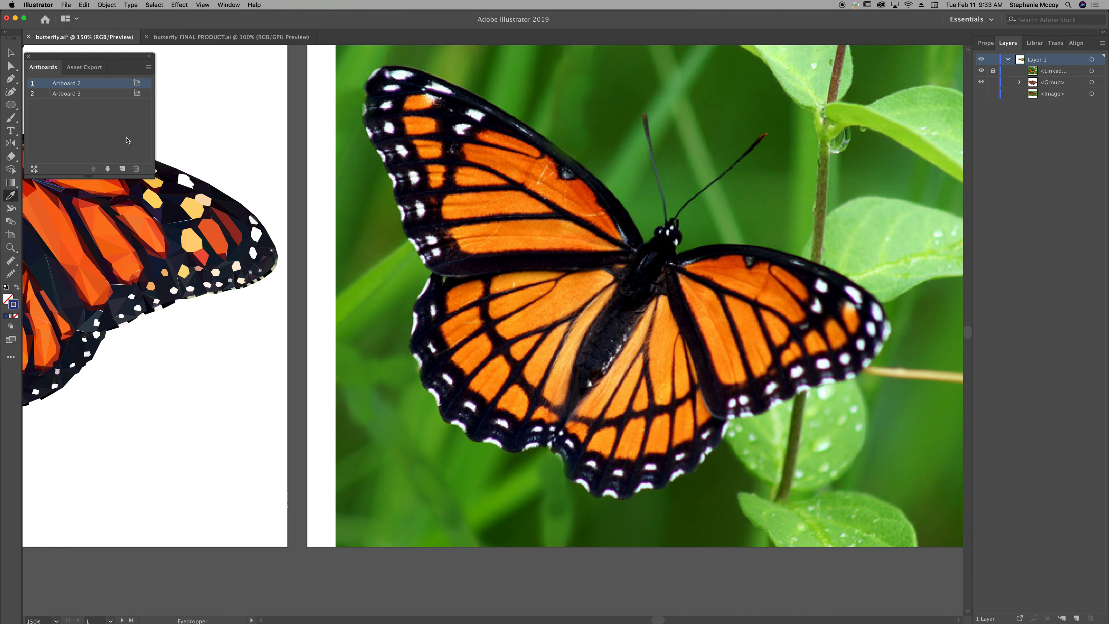
Step: Draw a closed Pen tool triangle about 0.22 in tall on the photo, at the inner tip of the orange wing cell beside the body
click(11, 79)
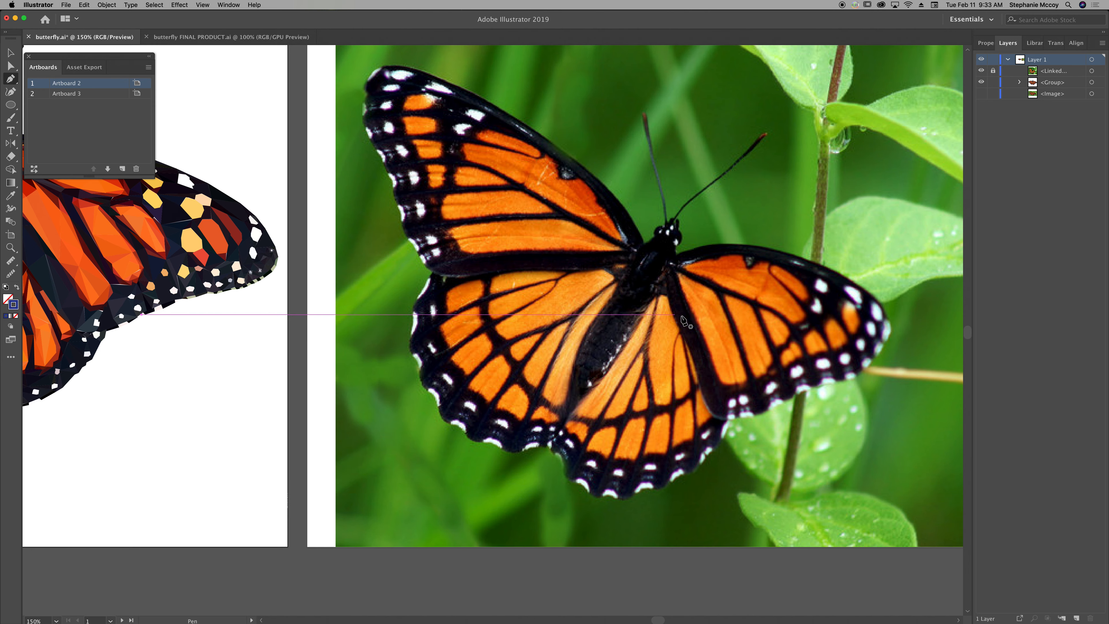
drag(684, 321, 620, 318)
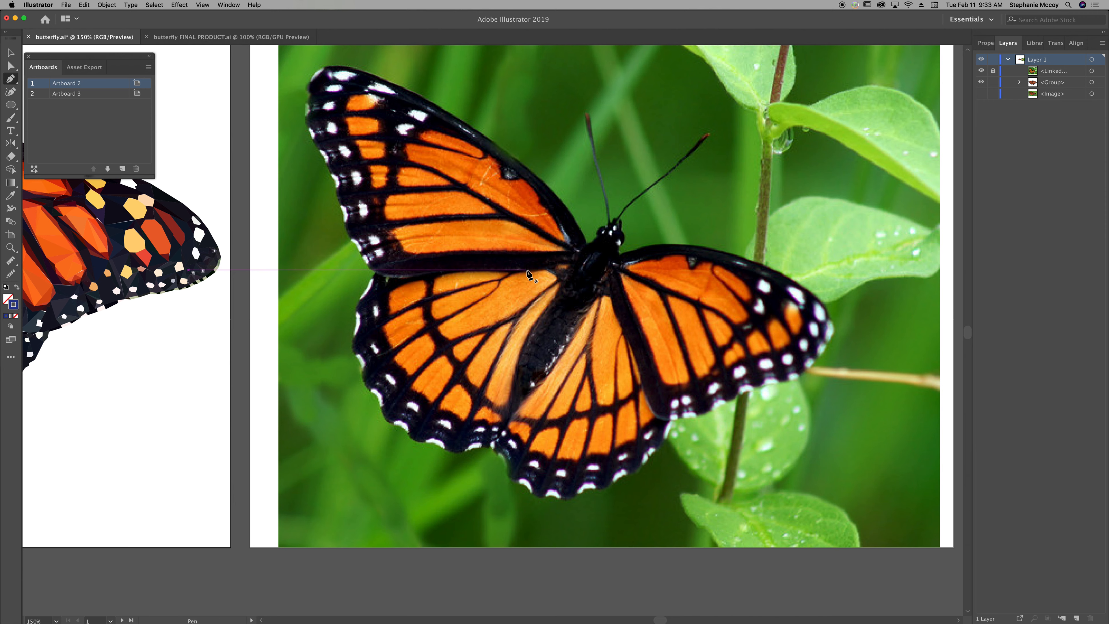
click(542, 289)
click(542, 273)
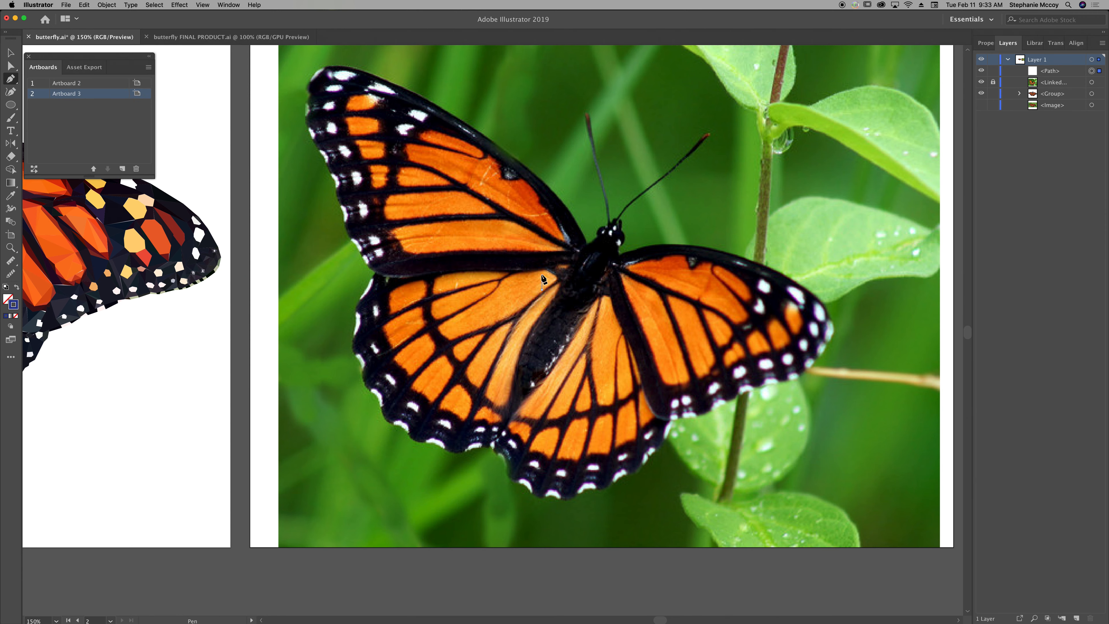
click(556, 279)
click(542, 289)
Step: Set the triangle's stroke weight to 0.25 pt and change its stroke colour from blue to white
click(1024, 180)
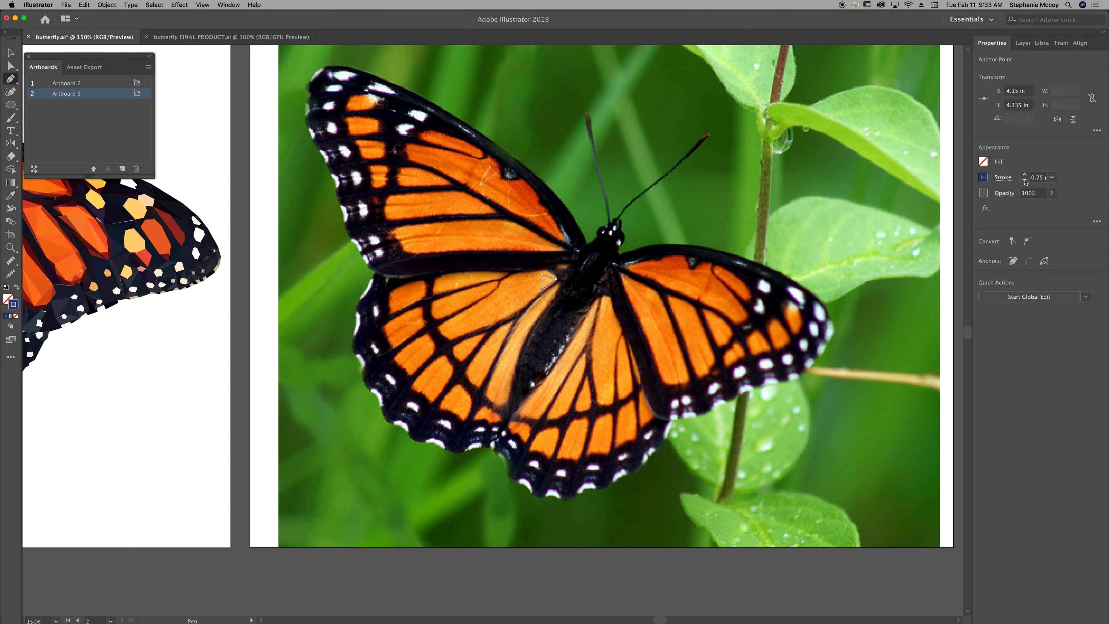
double_click(14, 305)
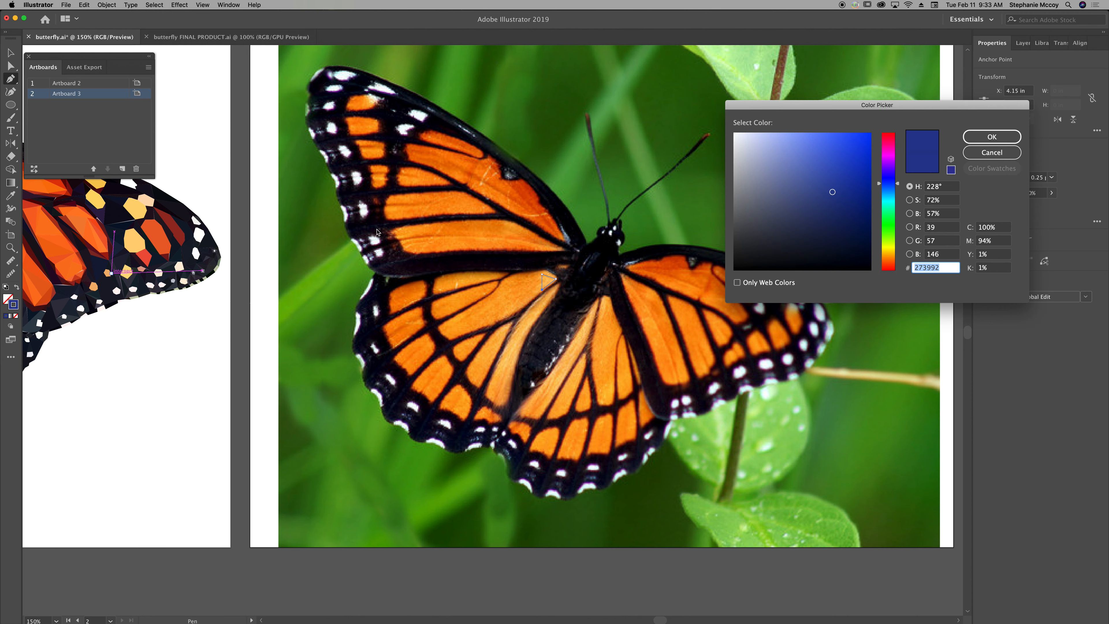
click(988, 153)
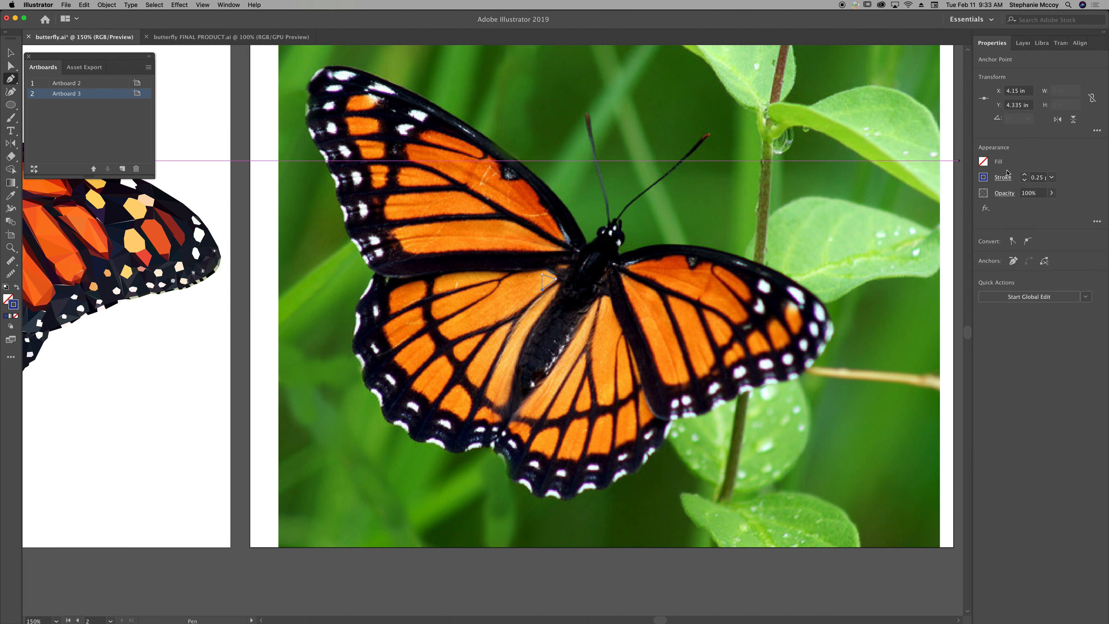
click(984, 177)
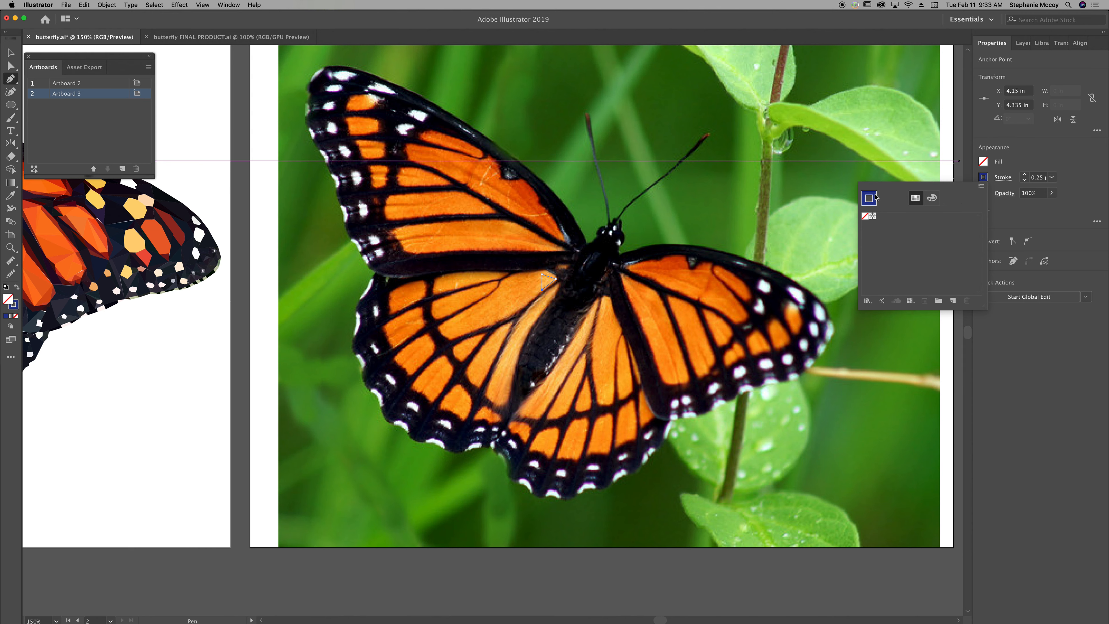
click(15, 309)
click(13, 306)
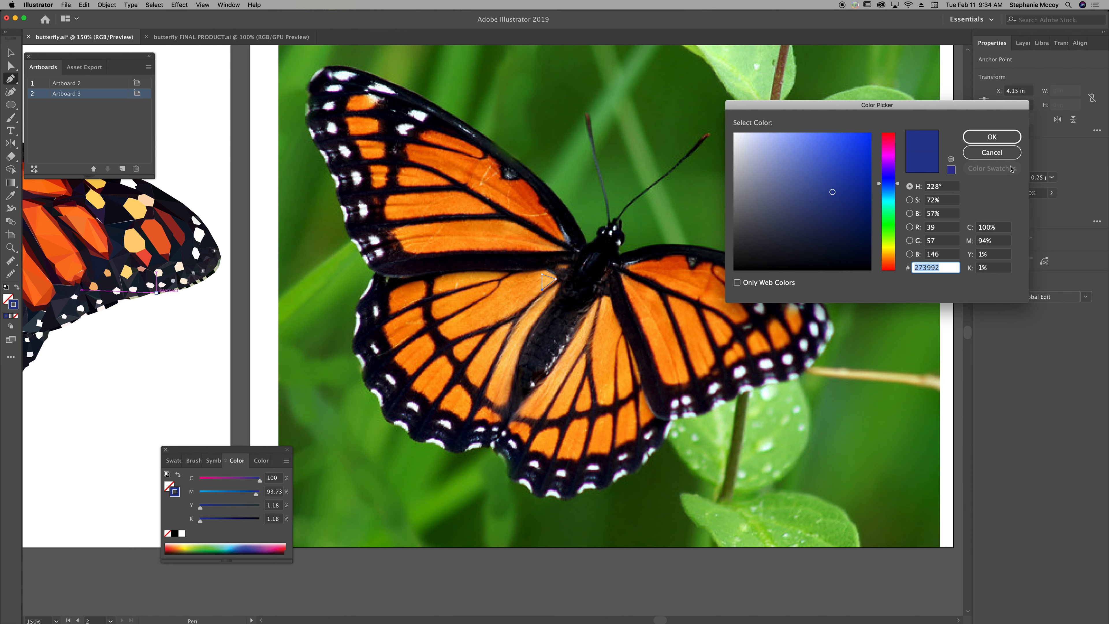
click(735, 134)
key(Return)
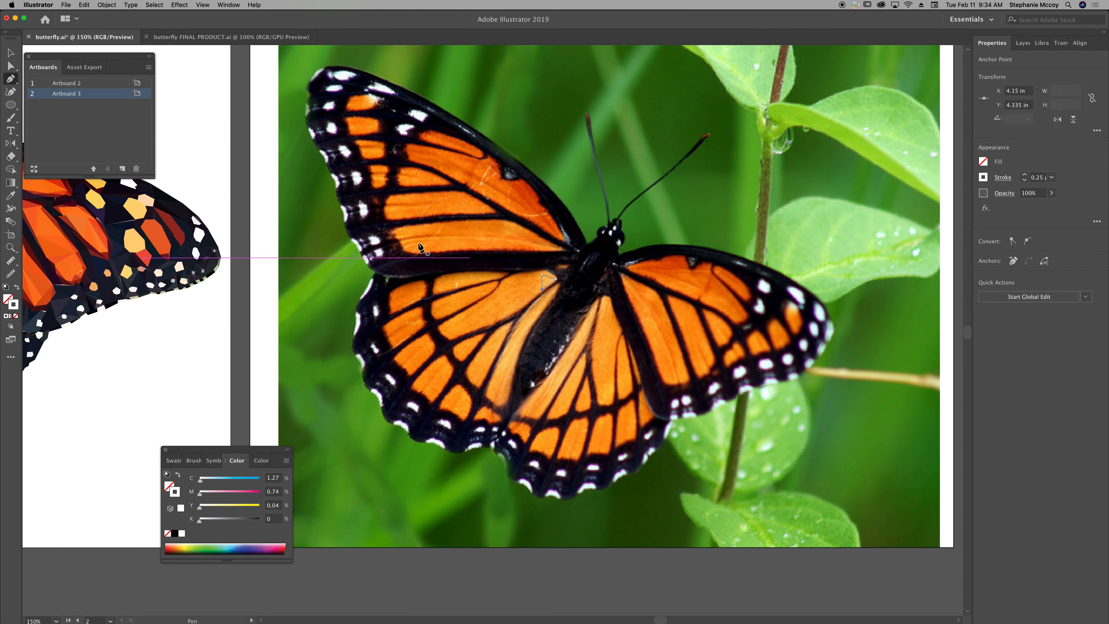
Step: Draw a second triangle about 0.24 in wide across the orange wing cell, starting at the first triangle's upper-left corner and reaching the cell's lower edge
click(9, 79)
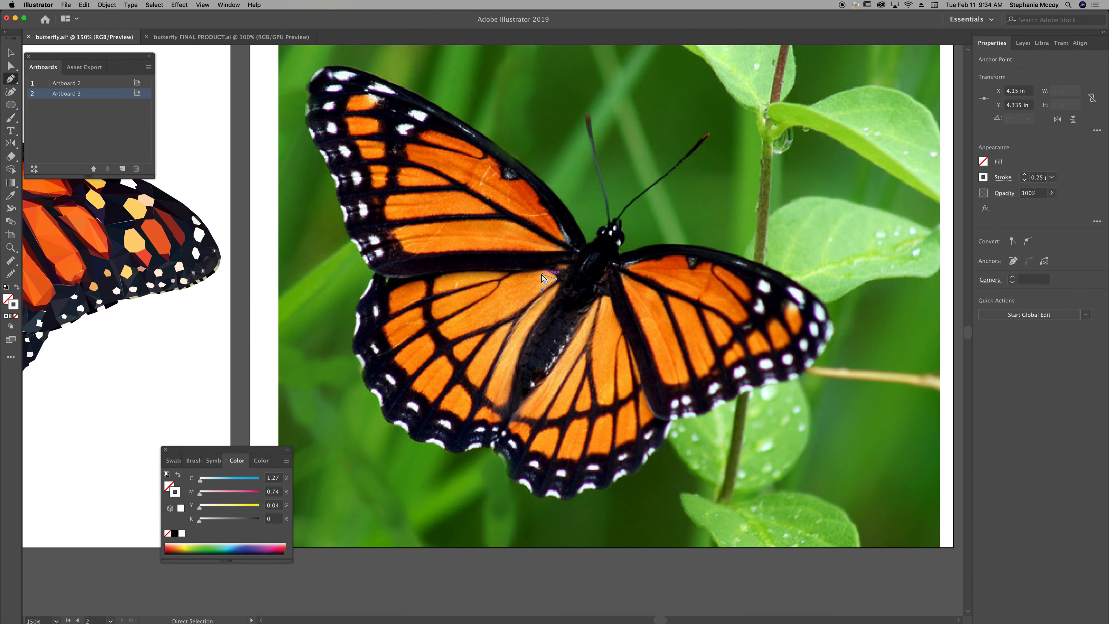
key(super+equal)
key(super+equal)
key(super+equal)
key(super+equal)
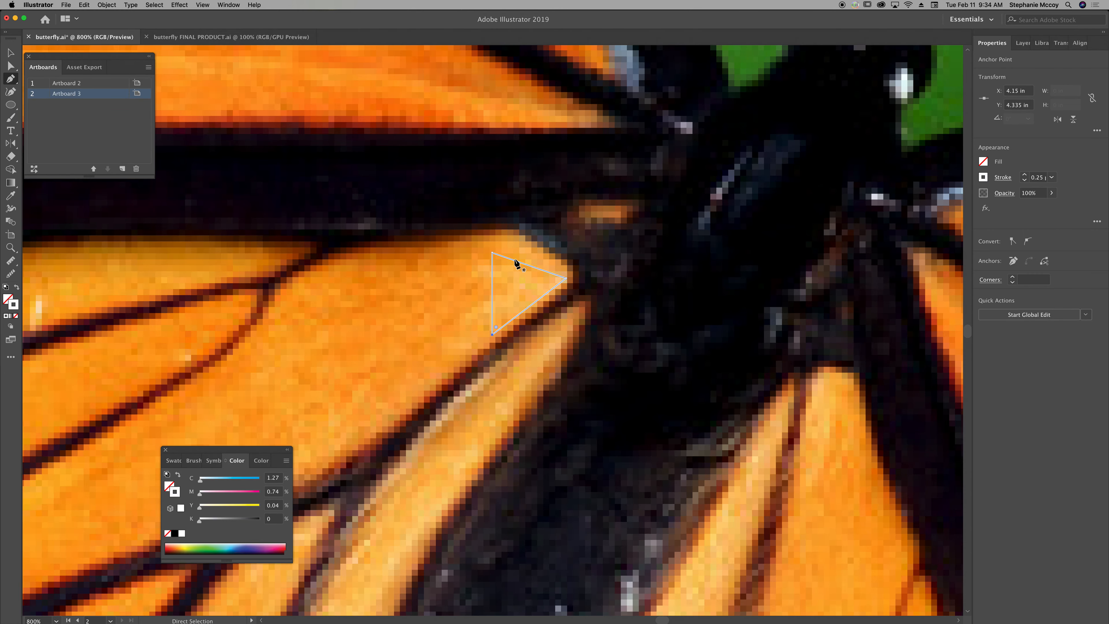
click(492, 253)
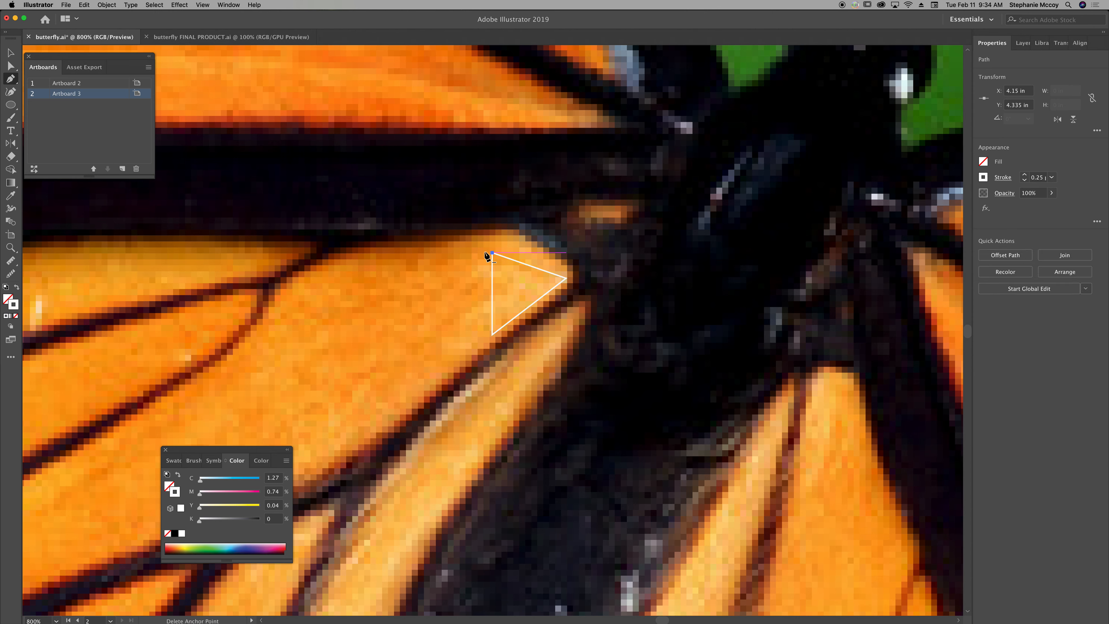
click(405, 258)
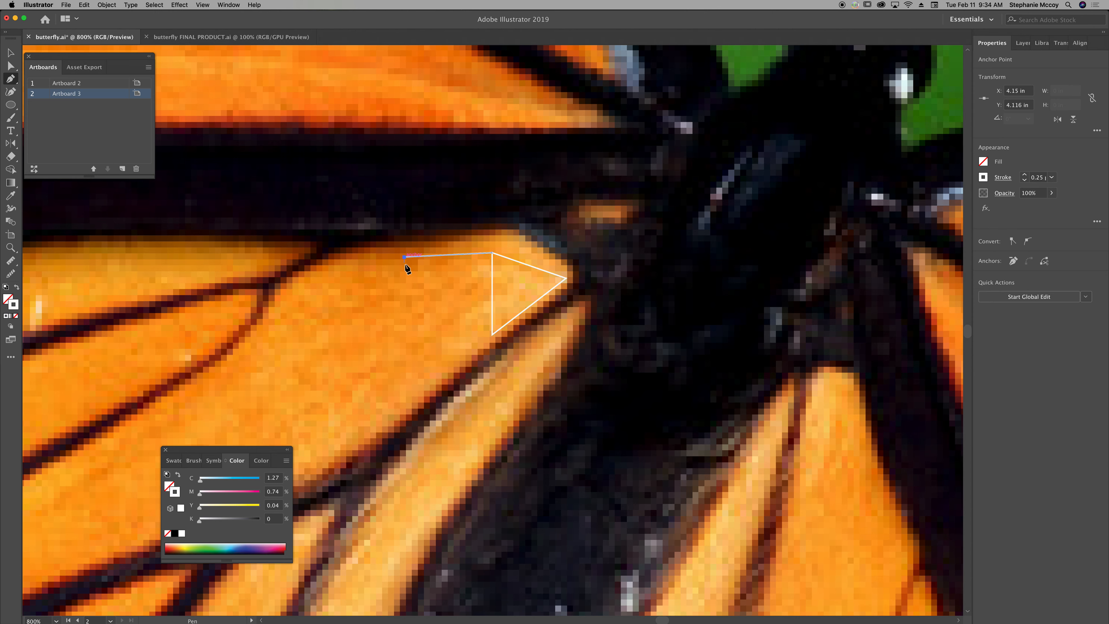
click(453, 368)
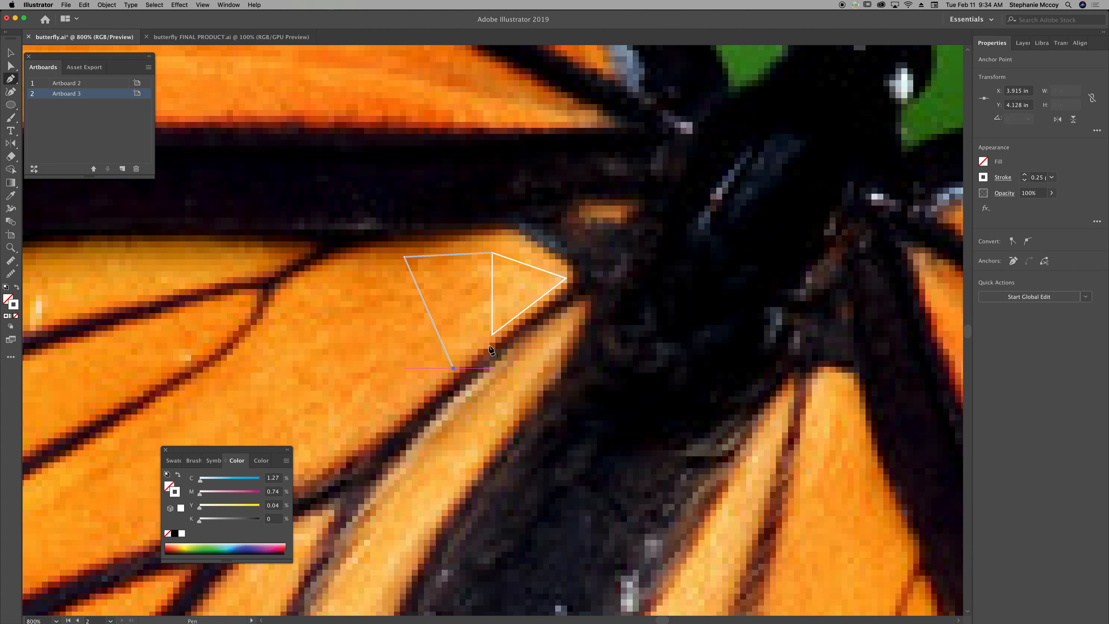
click(491, 253)
Step: Fill the gap between the two wing triangles with a narrow triangle that uses their existing corner points
click(493, 253)
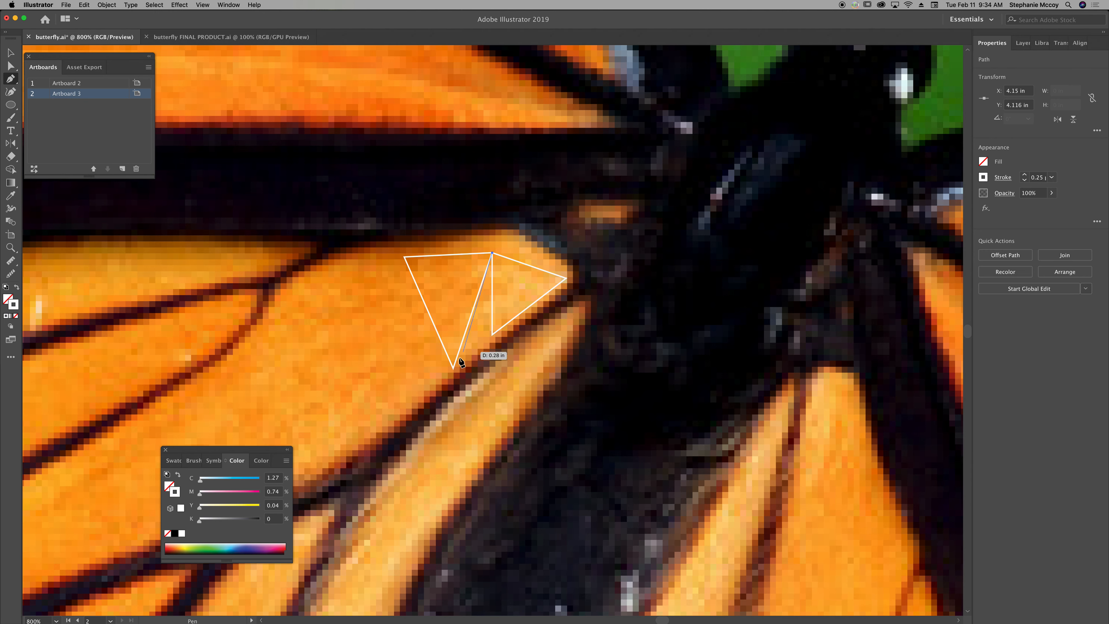
click(453, 369)
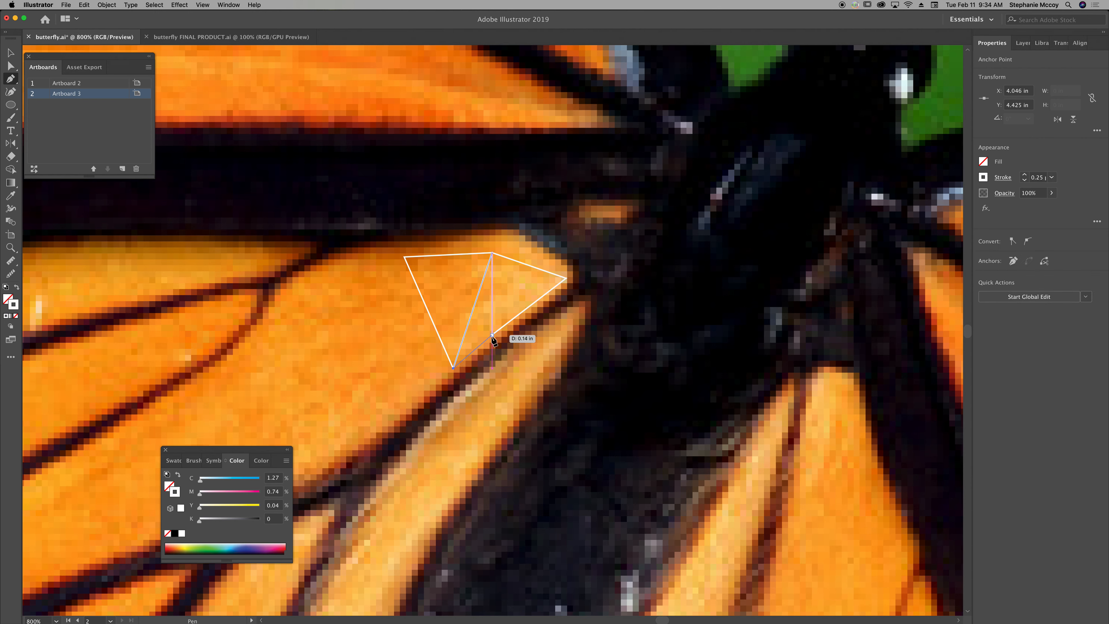
click(492, 335)
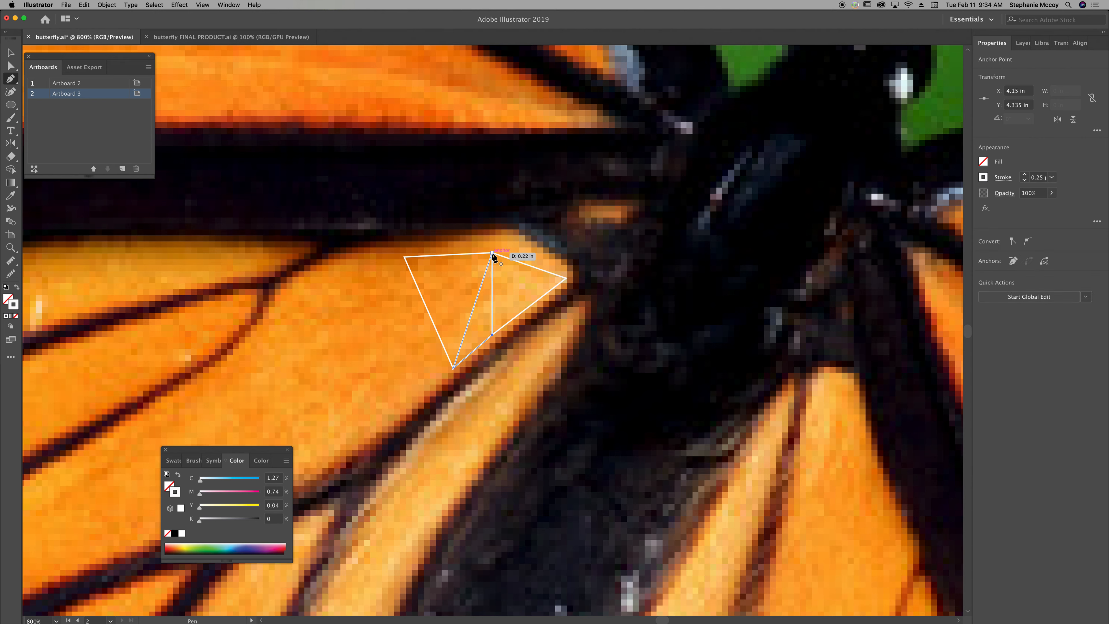
click(493, 254)
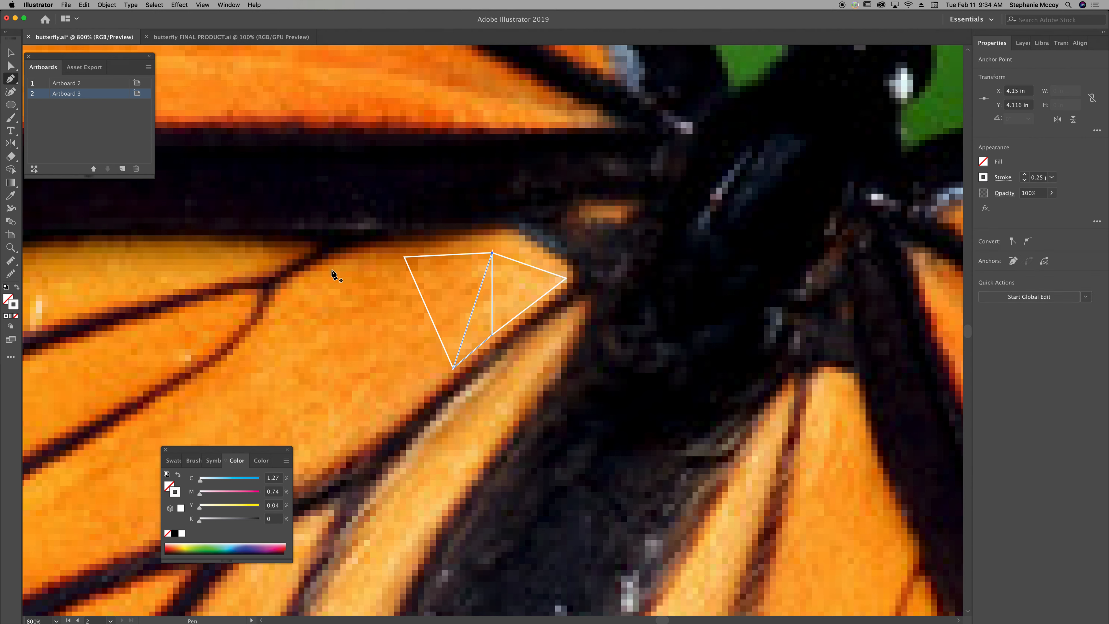
Step: Draw a flat triangle about 0.25 in wide along the cell's dark upper edge and another joining it to the second triangle's top edge
click(405, 257)
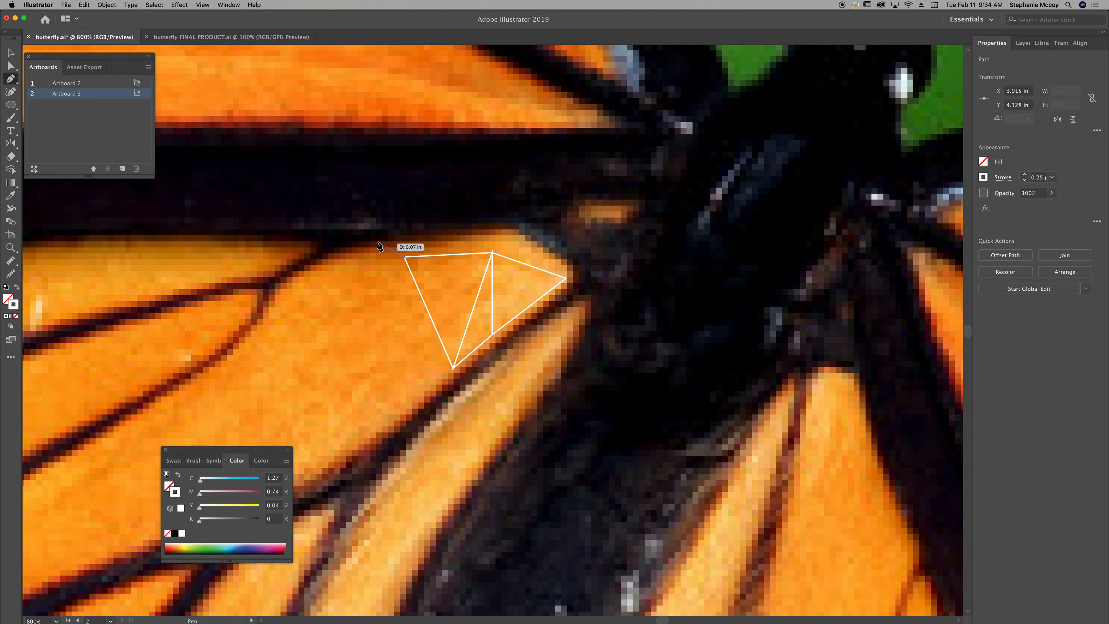
drag(368, 239, 464, 232)
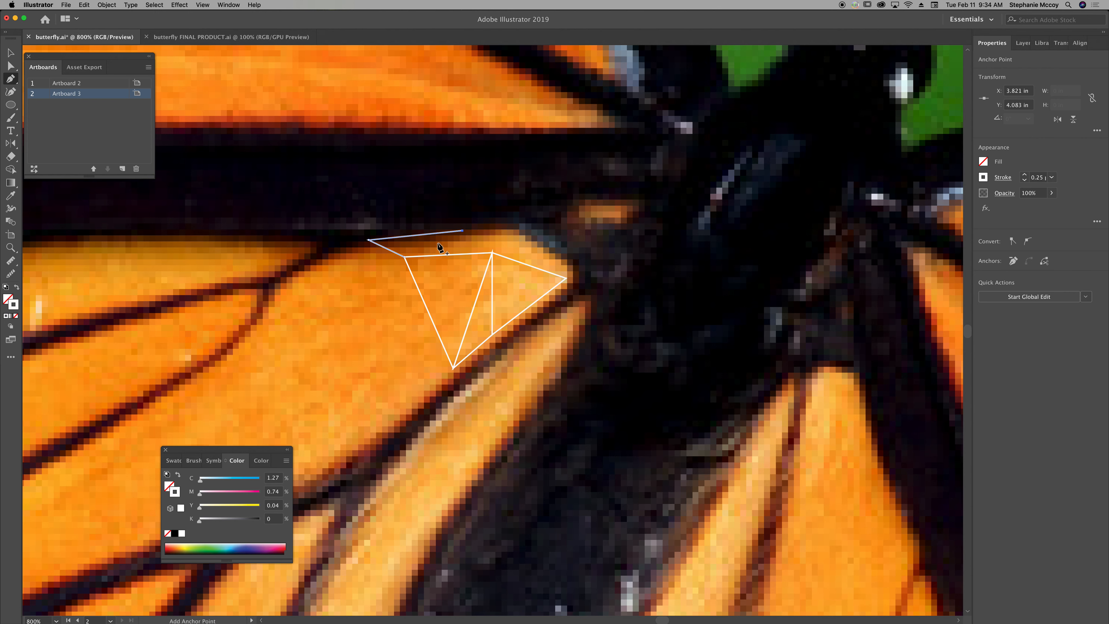
click(406, 258)
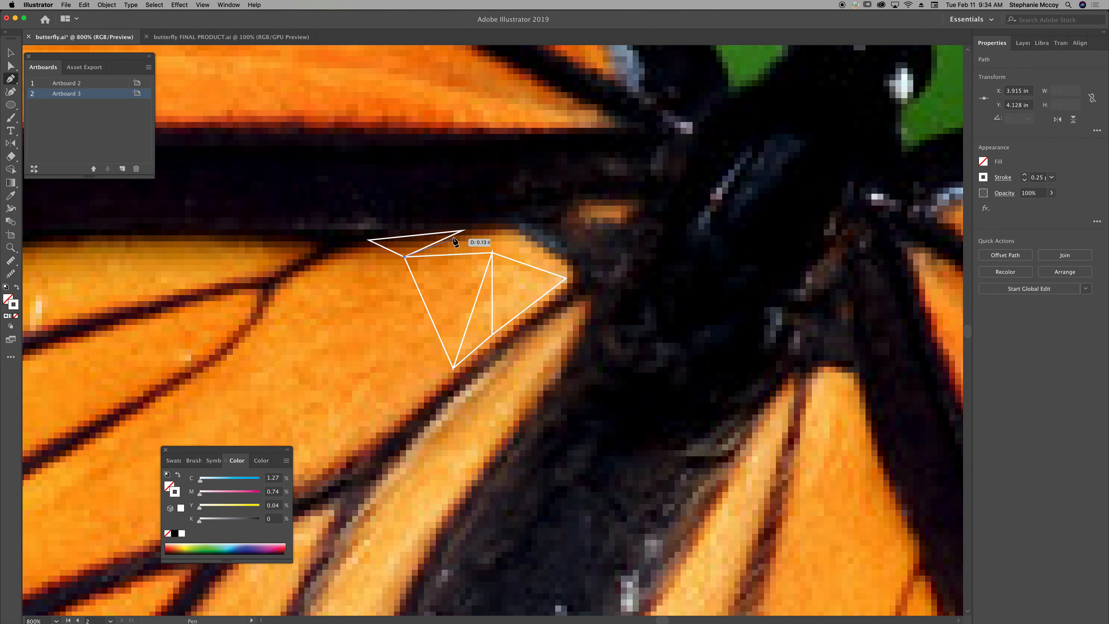
click(463, 231)
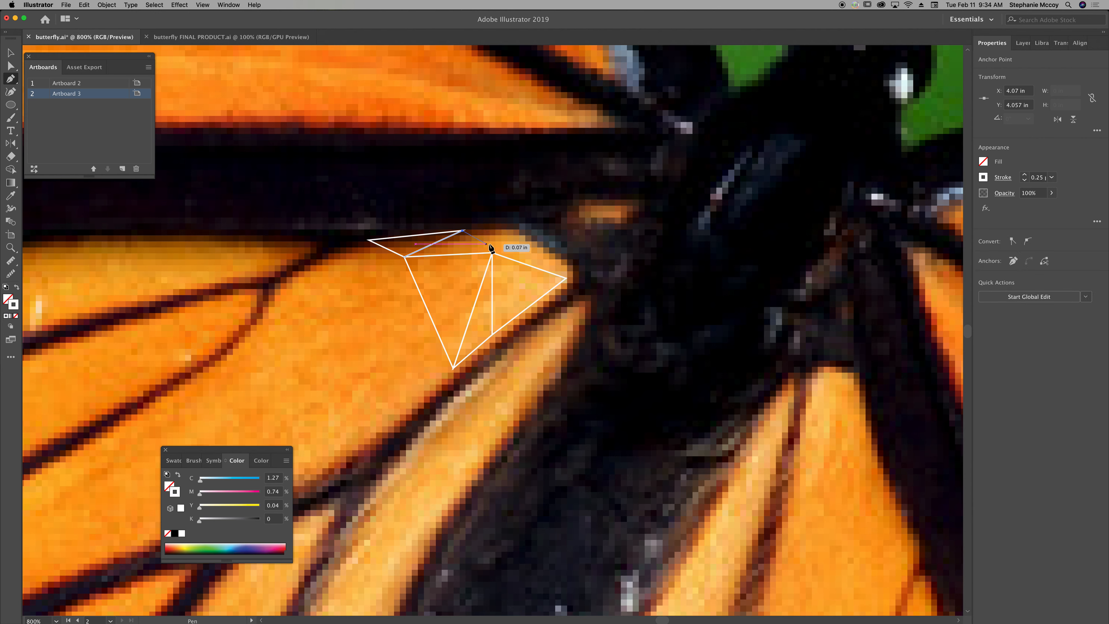
click(491, 254)
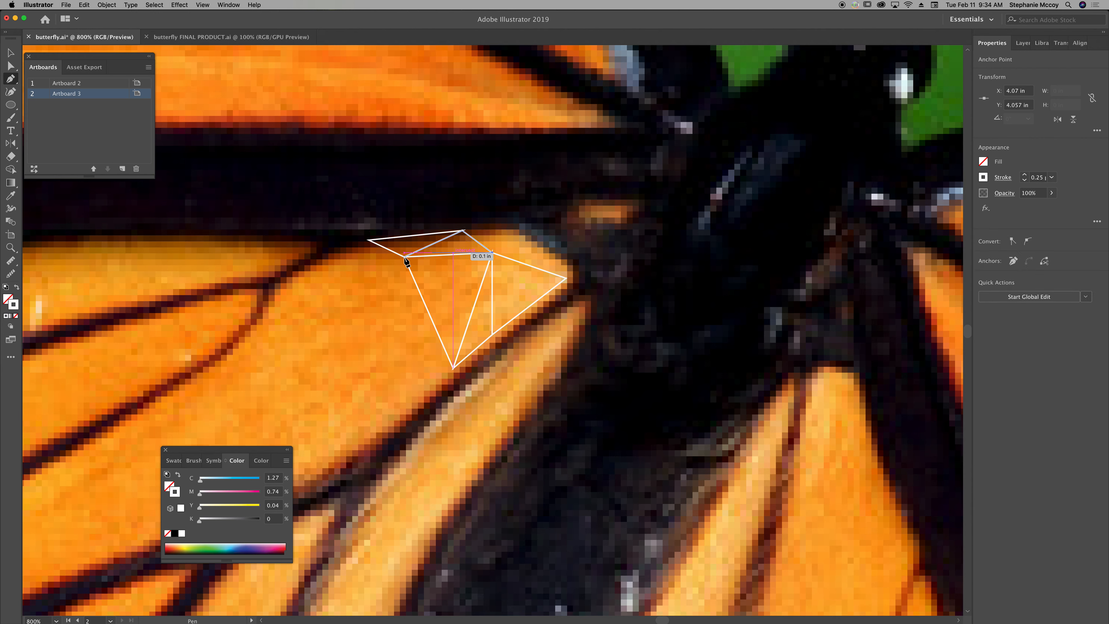
Step: Draw a small triangle along the orange cell's upper edge and another joining it to the first triangle's far right corner, sharing existing corner points
shift+click(492, 252)
click(504, 231)
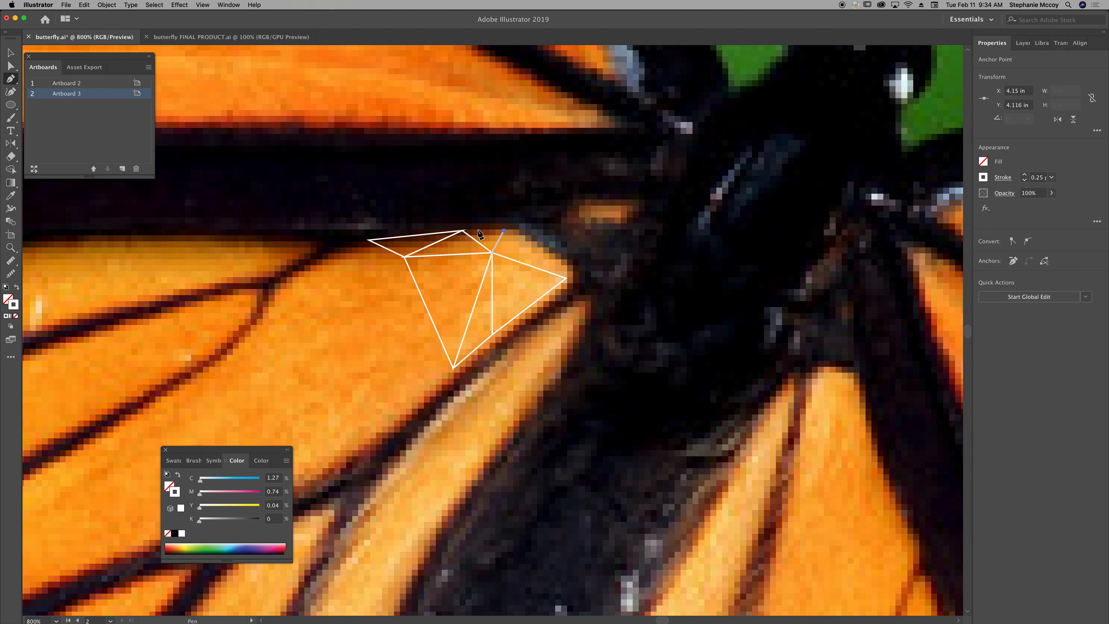
click(463, 230)
click(493, 253)
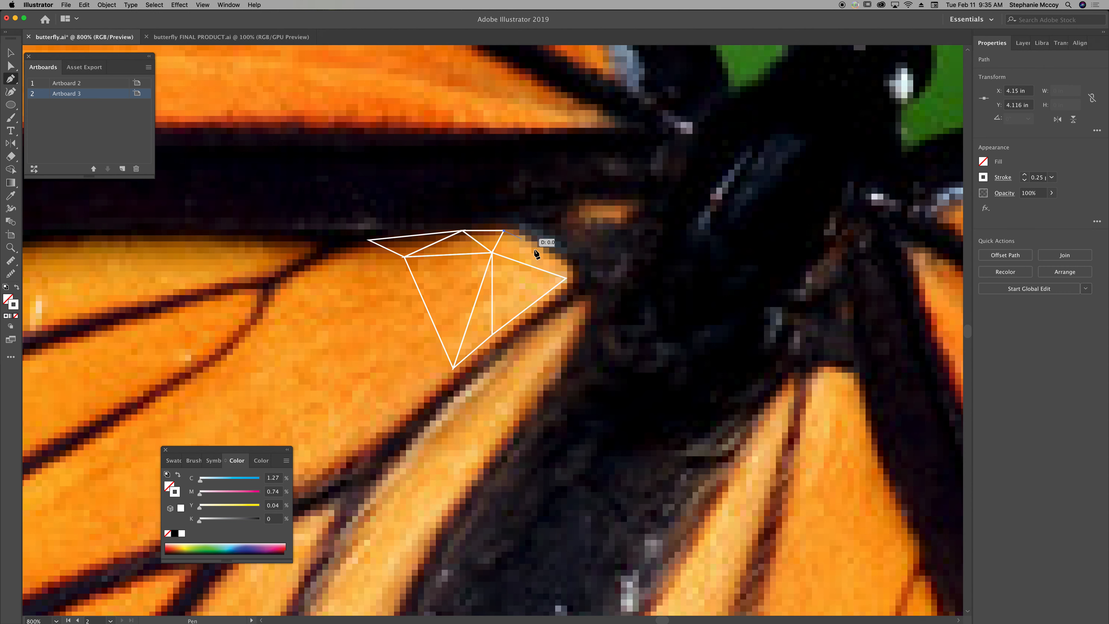
shift+click(566, 278)
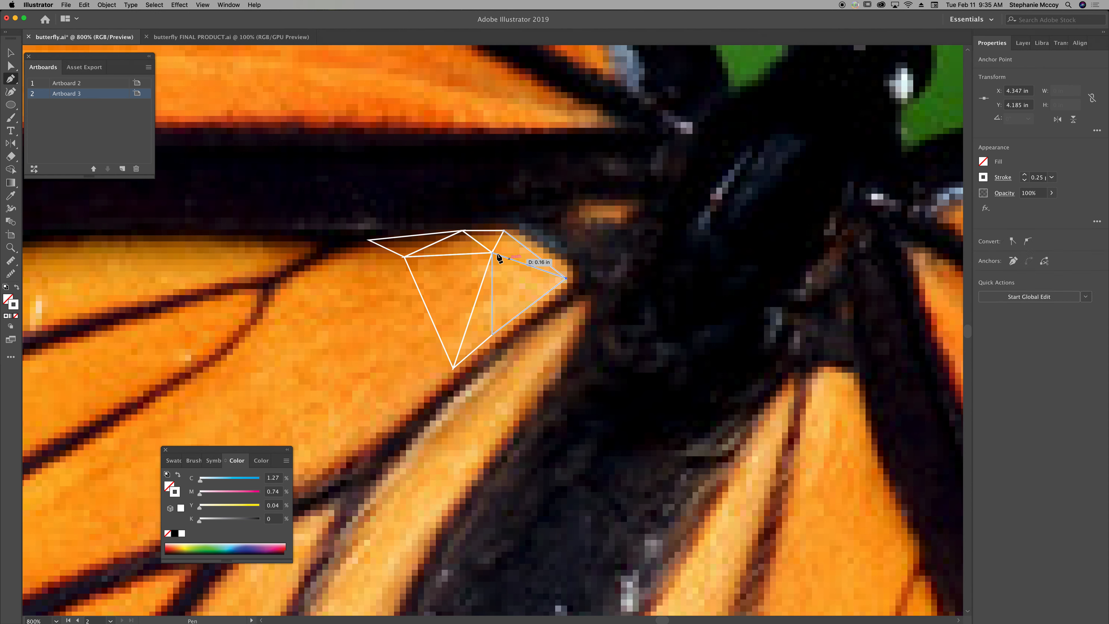
click(492, 252)
click(504, 231)
Step: Fill the newest upper-right triangle and the narrow middle triangle with oranges sampled from the photo beneath each one
key(v)
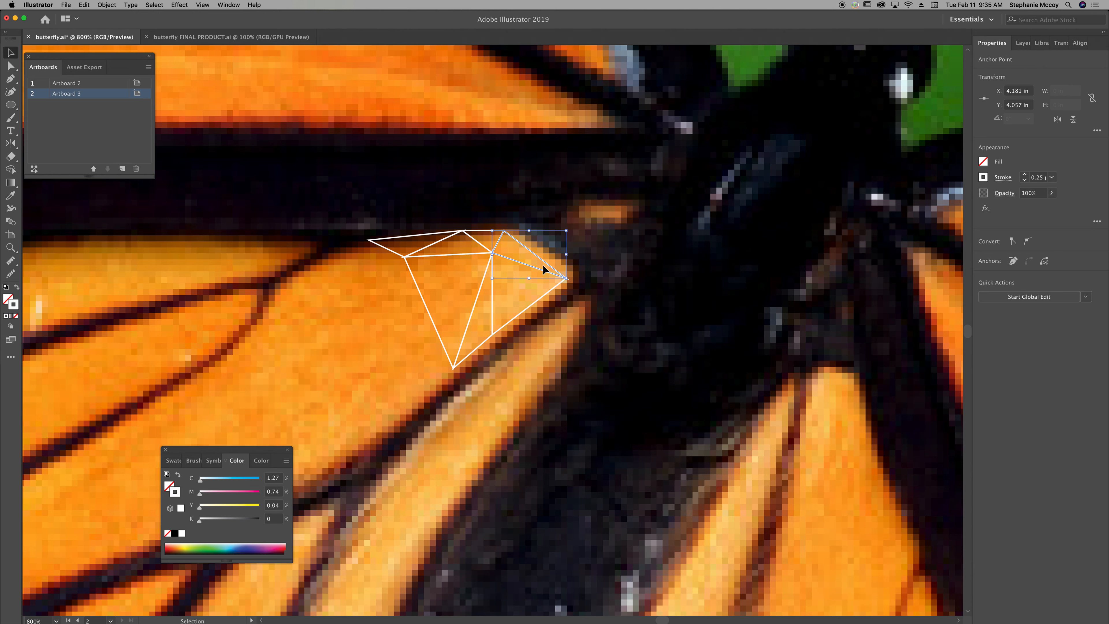
key(i)
click(519, 243)
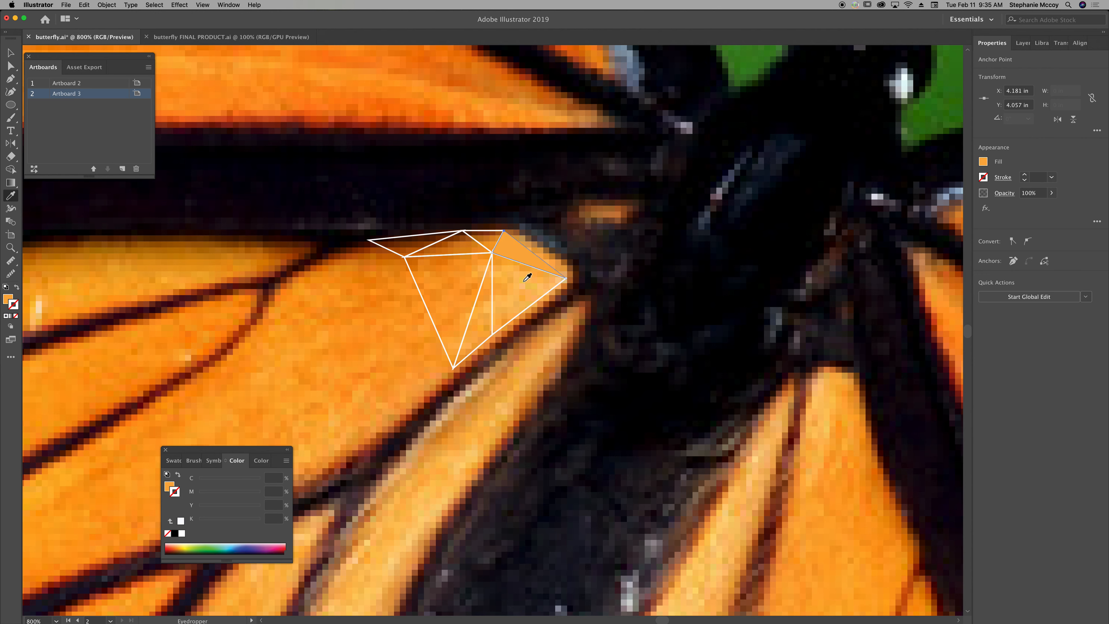
key(v)
click(492, 304)
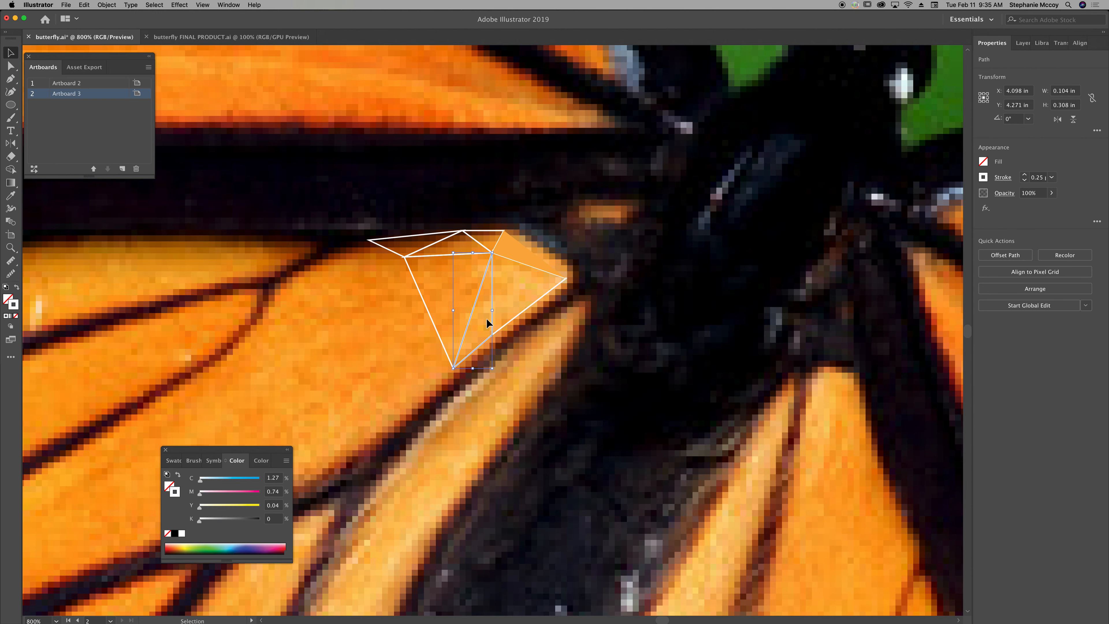
key(i)
click(488, 319)
Step: Fill the first triangle on the right and the large second triangle with orange tones sampled from the photo inside each
key(v)
click(513, 319)
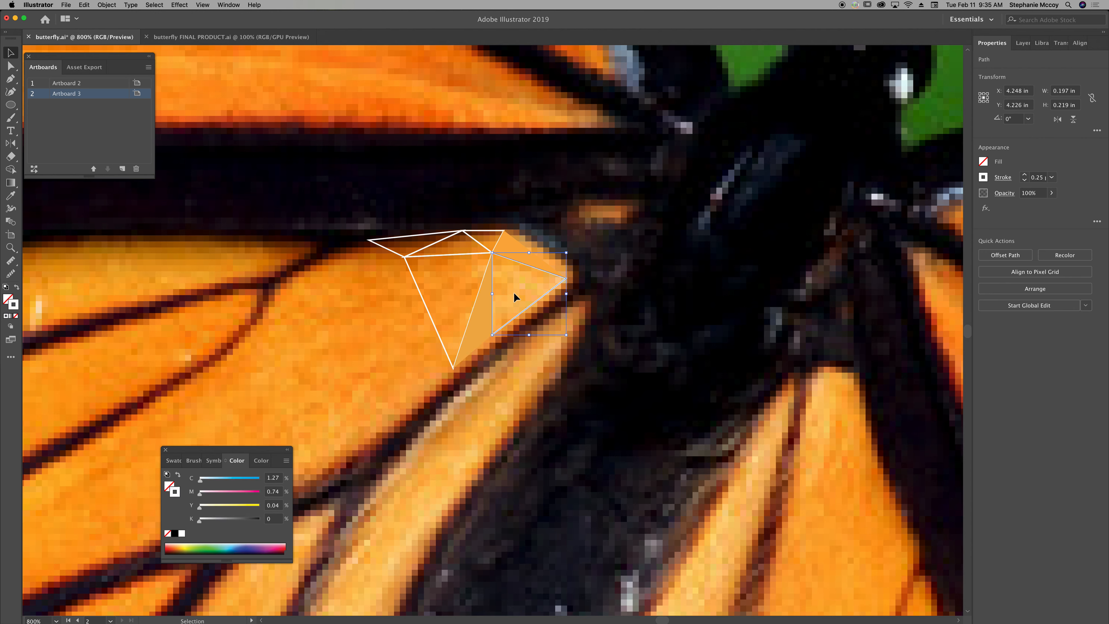
key(i)
click(515, 289)
key(v)
click(424, 300)
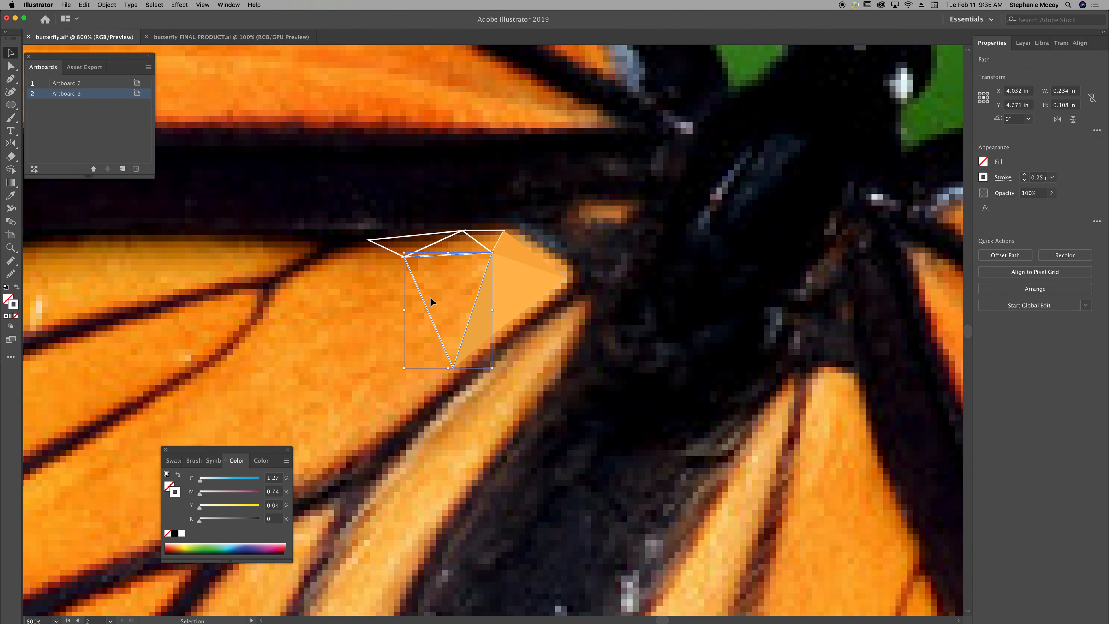
key(i)
click(440, 282)
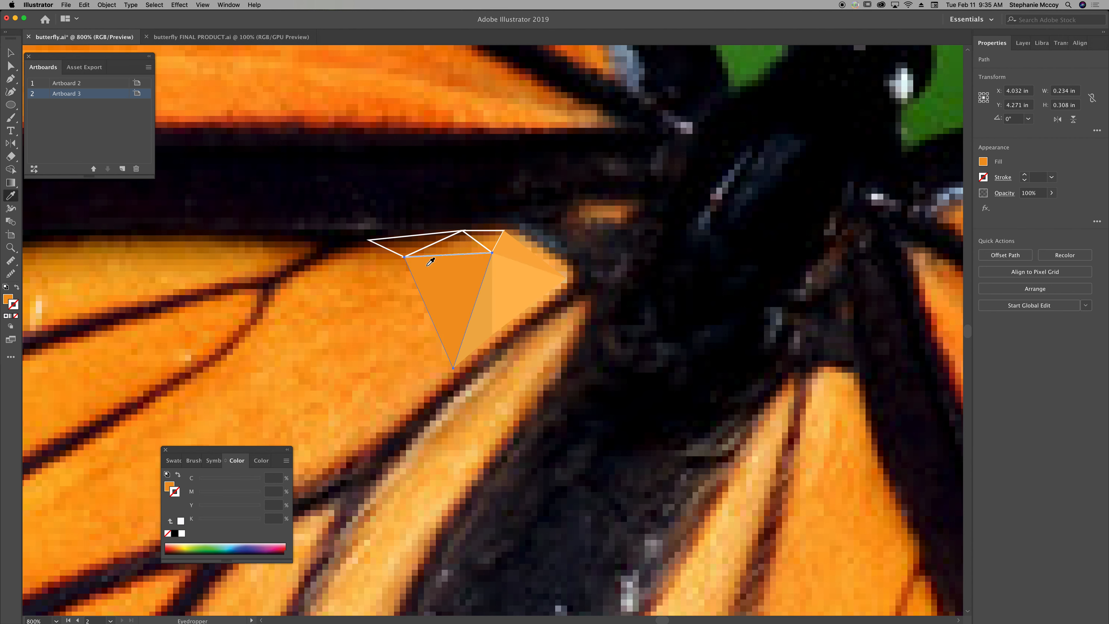
Step: Fill the small upper-edge triangle and the one joined to the second triangle's top edge with darker oranges sampled from the photo
key(v)
click(480, 247)
key(i)
click(491, 236)
key(v)
click(444, 245)
key(i)
click(448, 244)
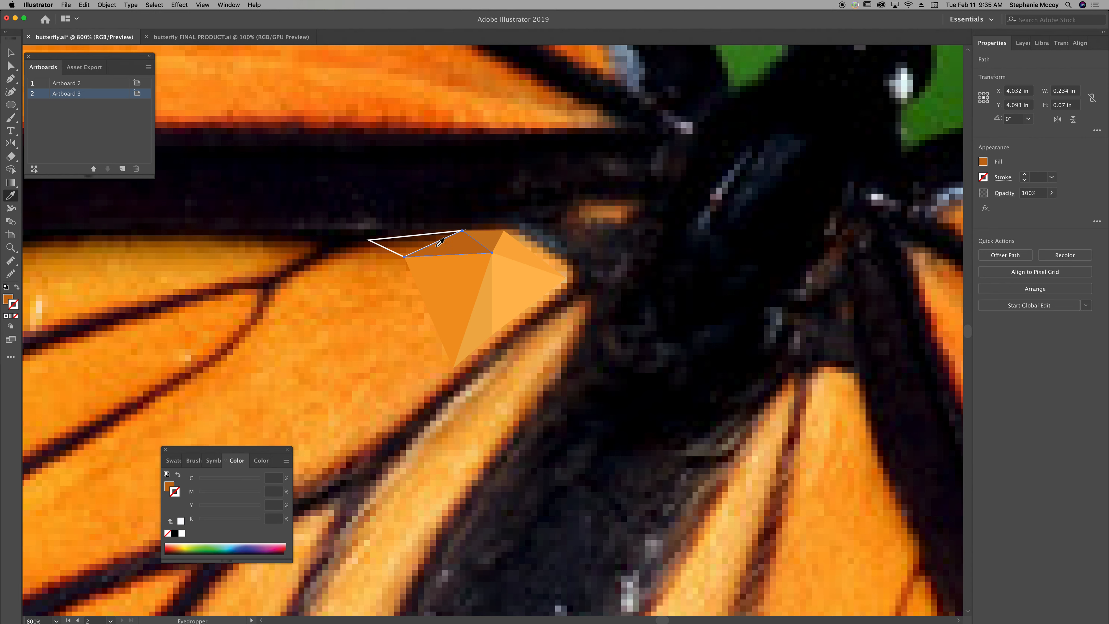
Step: Fill the remaining flat triangle along the cell's dark upper edge with a dark brown sampled from the photo
key(v)
click(388, 242)
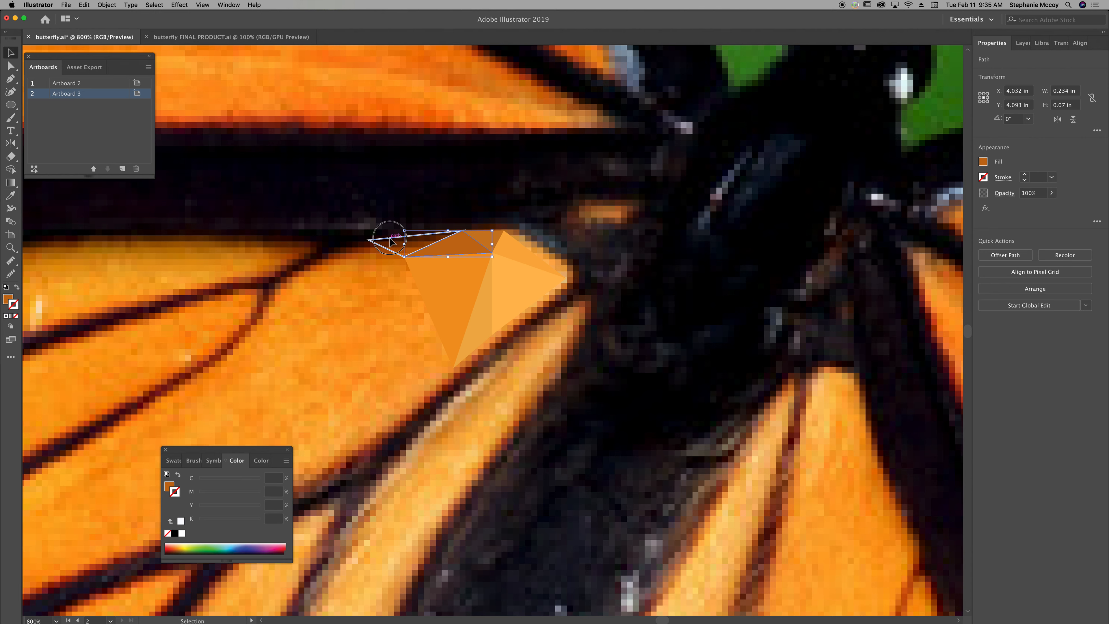
key(i)
click(406, 244)
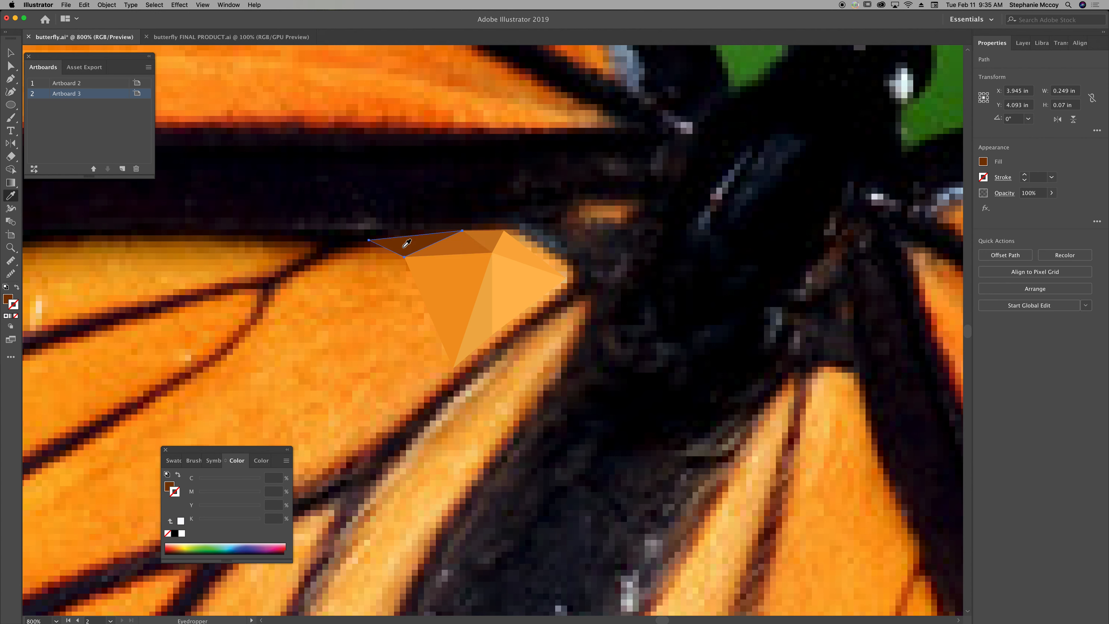
Step: Deselect the artwork and toggle the locked linked photo's visibility to compare it with the filled triangles, leaving it hidden
click(1022, 42)
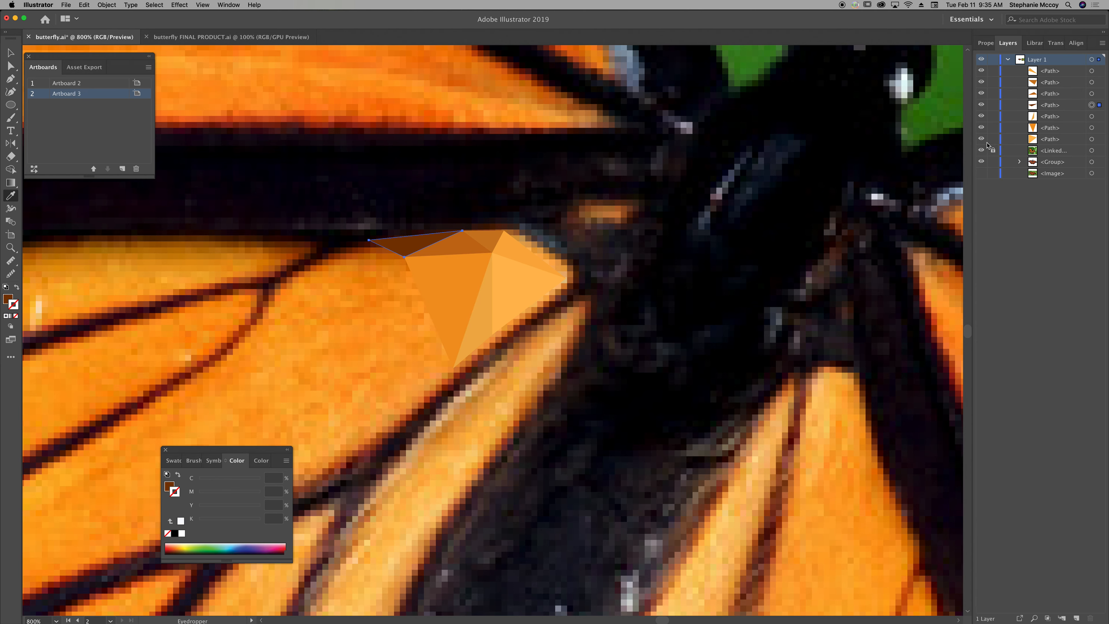
click(981, 151)
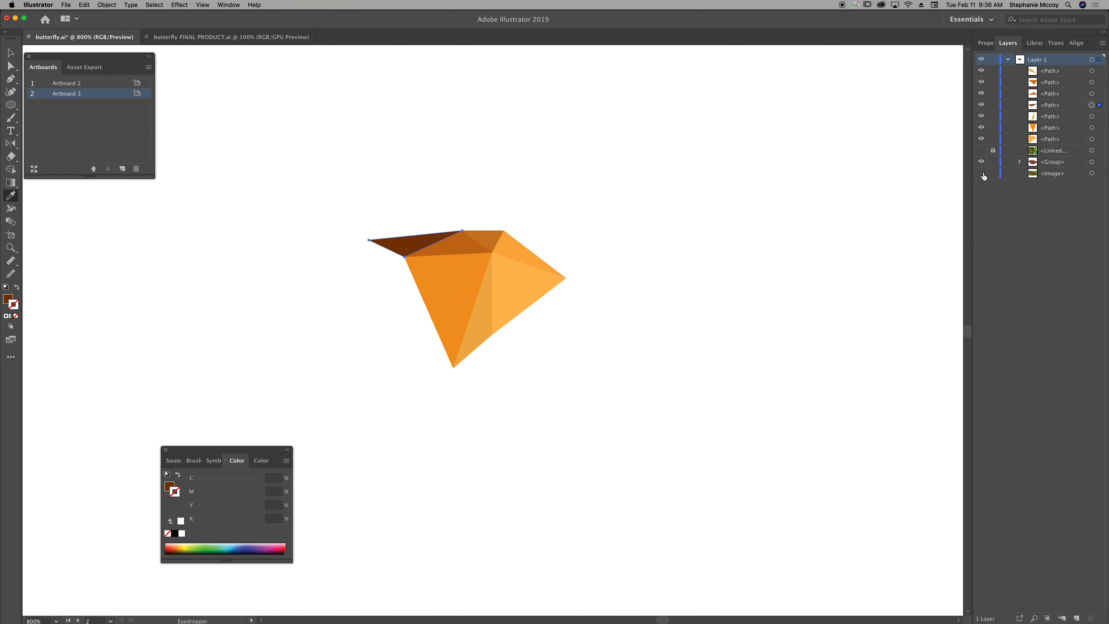
key(v)
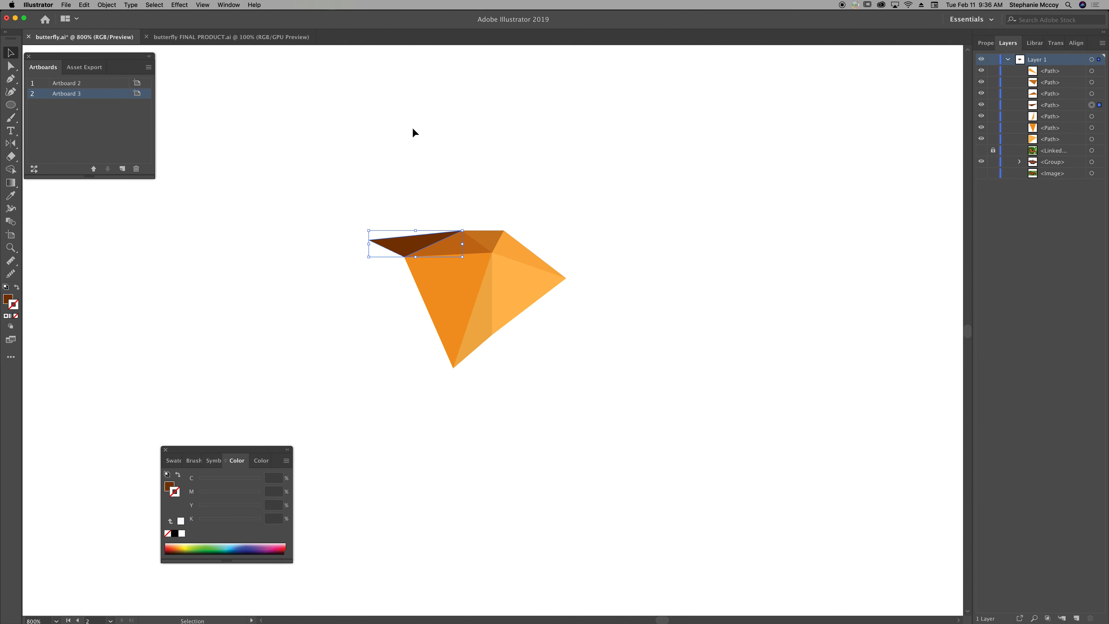
click(808, 311)
click(982, 150)
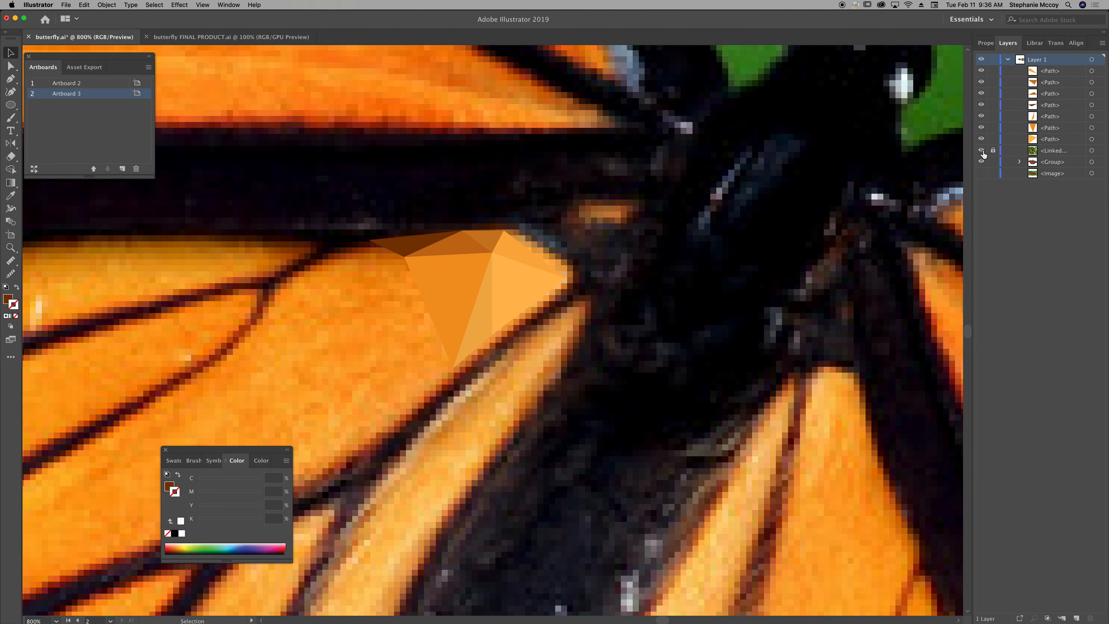
click(982, 150)
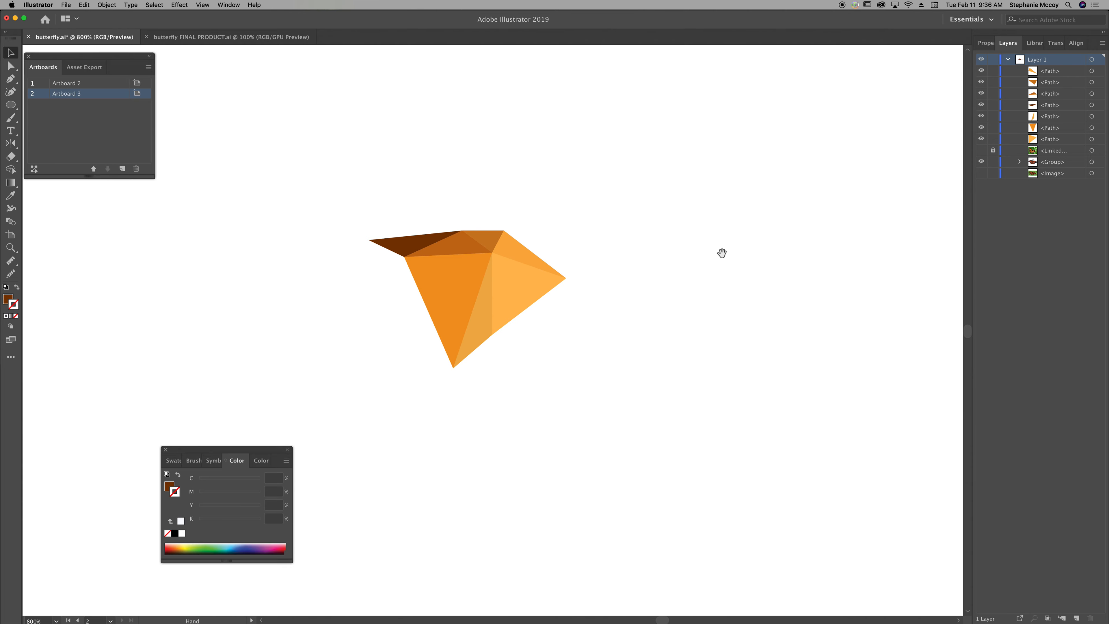
Step: Start a text note in the upper left of the tracing artboard, beside the finished butterfly's artboard, with the line "V= selection tool"
scroll(764, 263, left, 5)
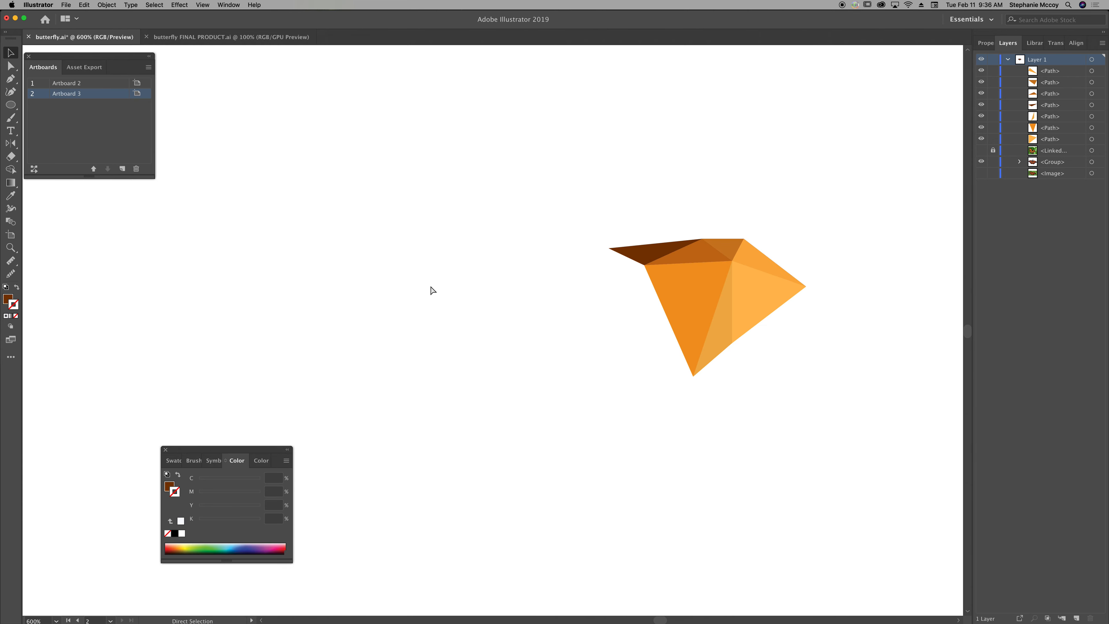
key(super+minus)
key(v)
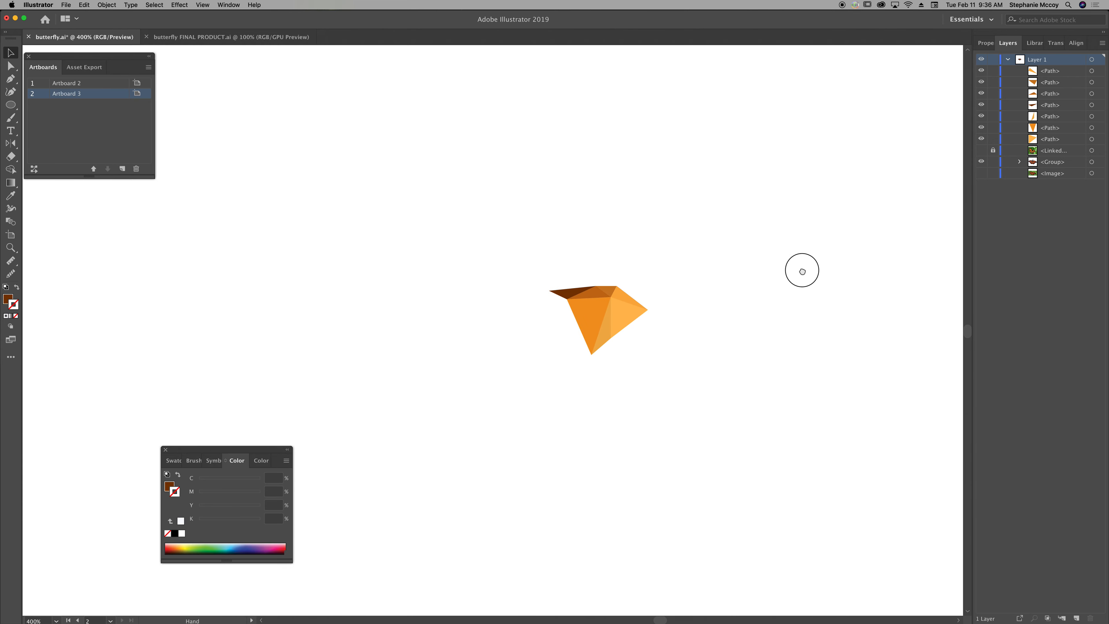
scroll(800, 268, left, 5)
key(super+0)
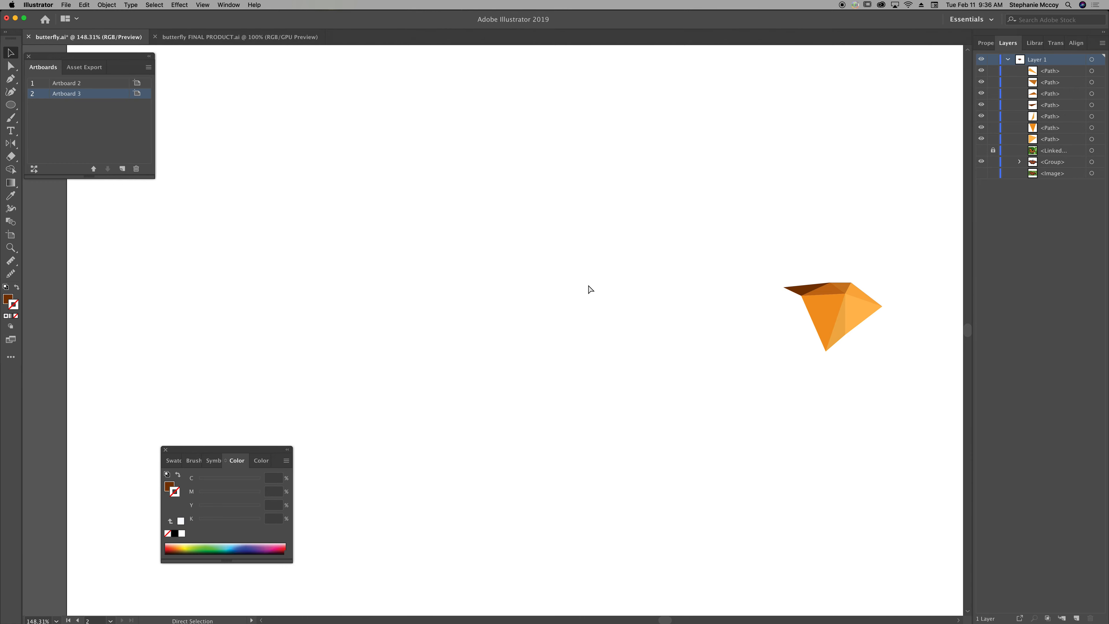
click(657, 279)
scroll(614, 293, left, 10)
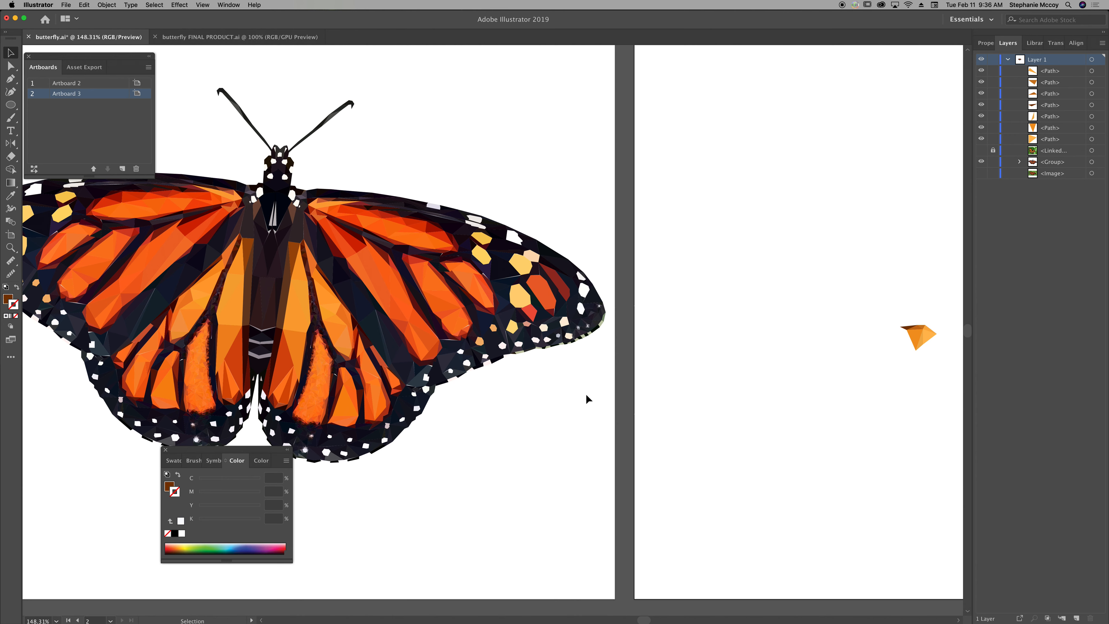
click(11, 131)
click(672, 113)
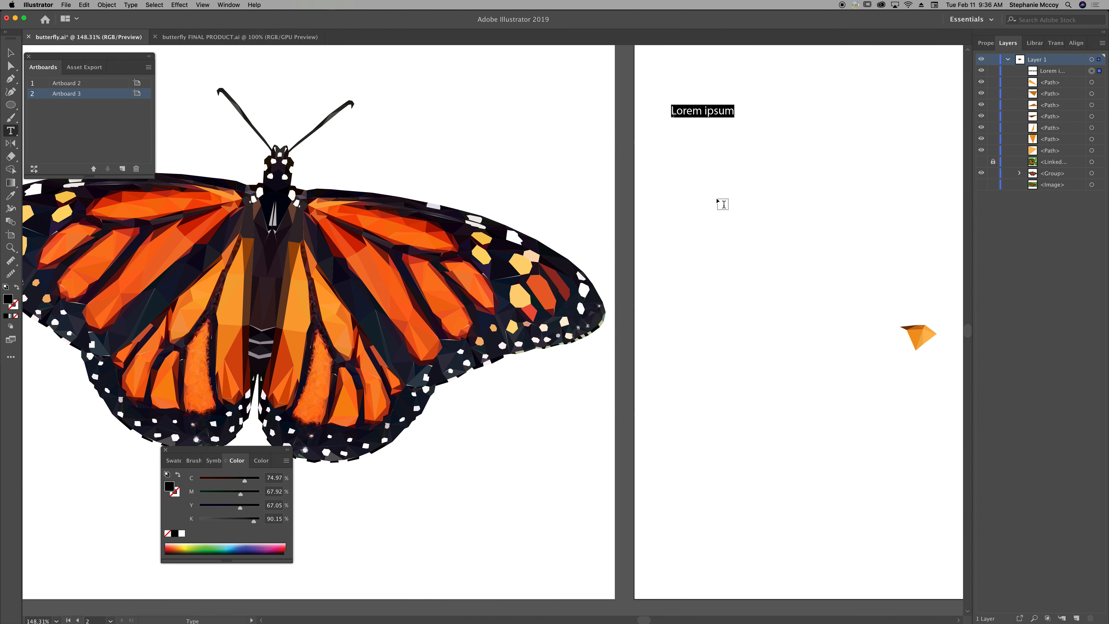
text(V)
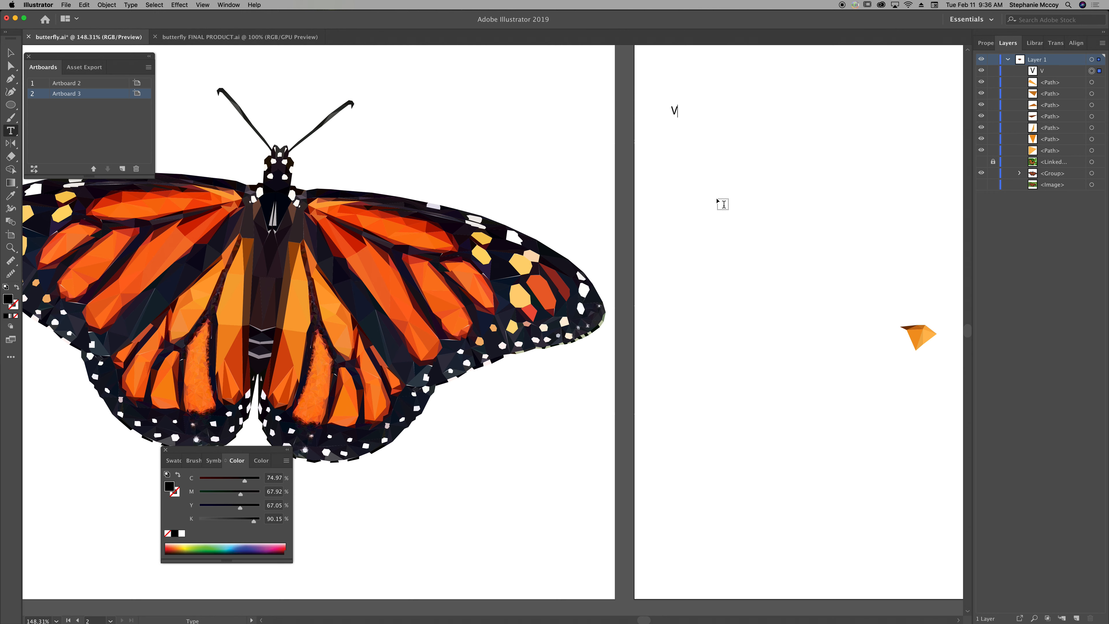
text(= selection tool)
key(Return)
Step: Add the lines "I= eyedropper" and "p= Pen tool" to the note
text(I= eyedroo)
key(BackSpace)
text(pper )
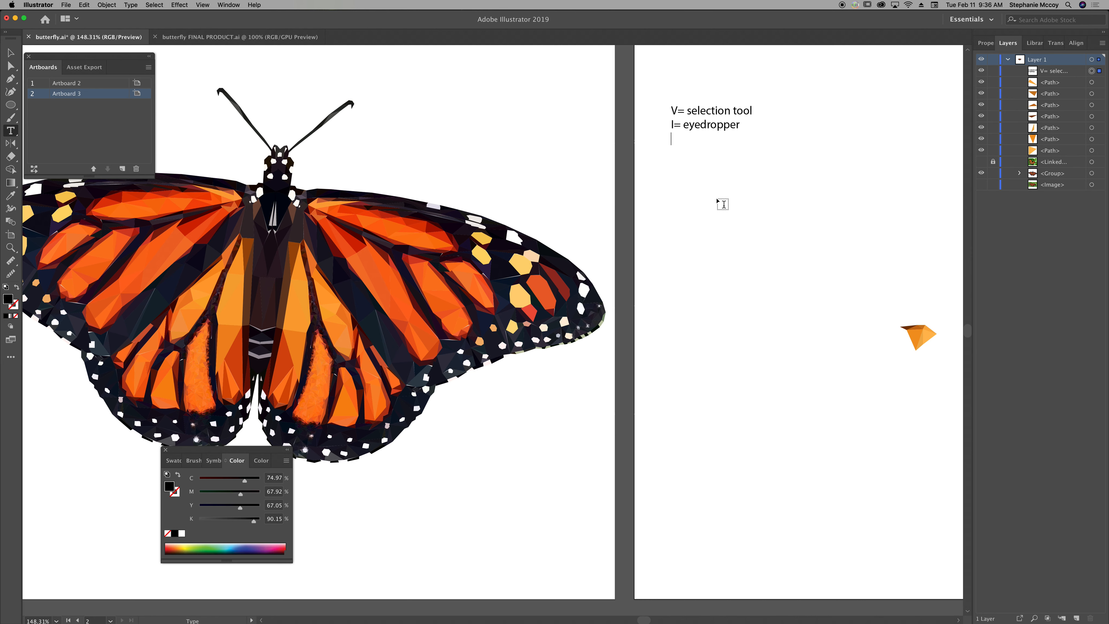
text(p= Pen tool)
key(Return)
Step: Leave a blank line in the note and add the sentence "connect off of anchor points."
key(Return)
text(connect off of )
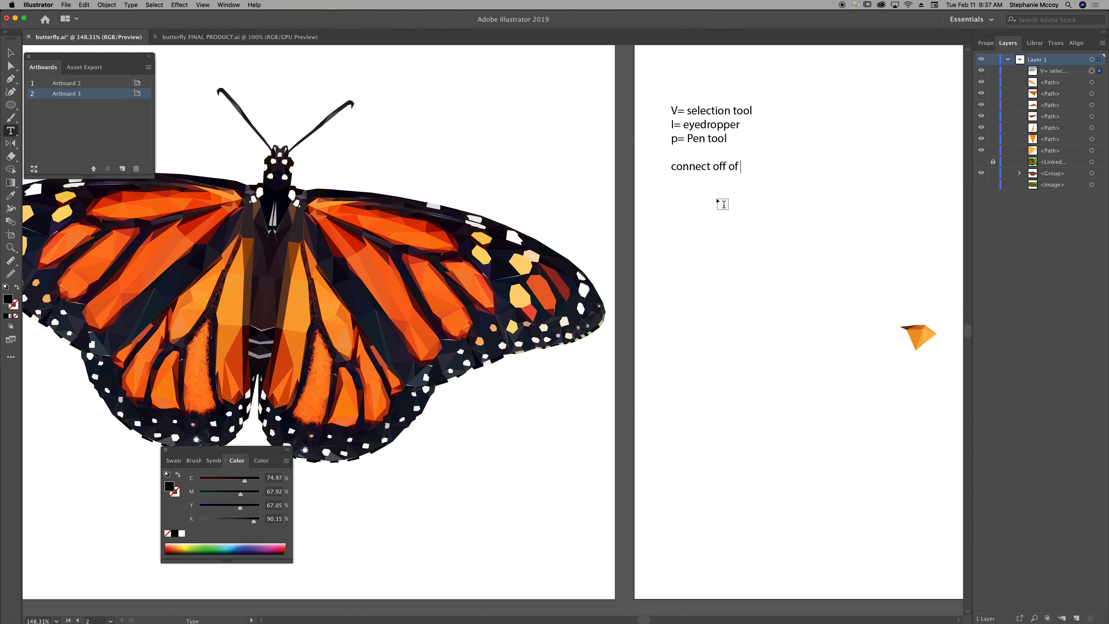
text(anchor points.)
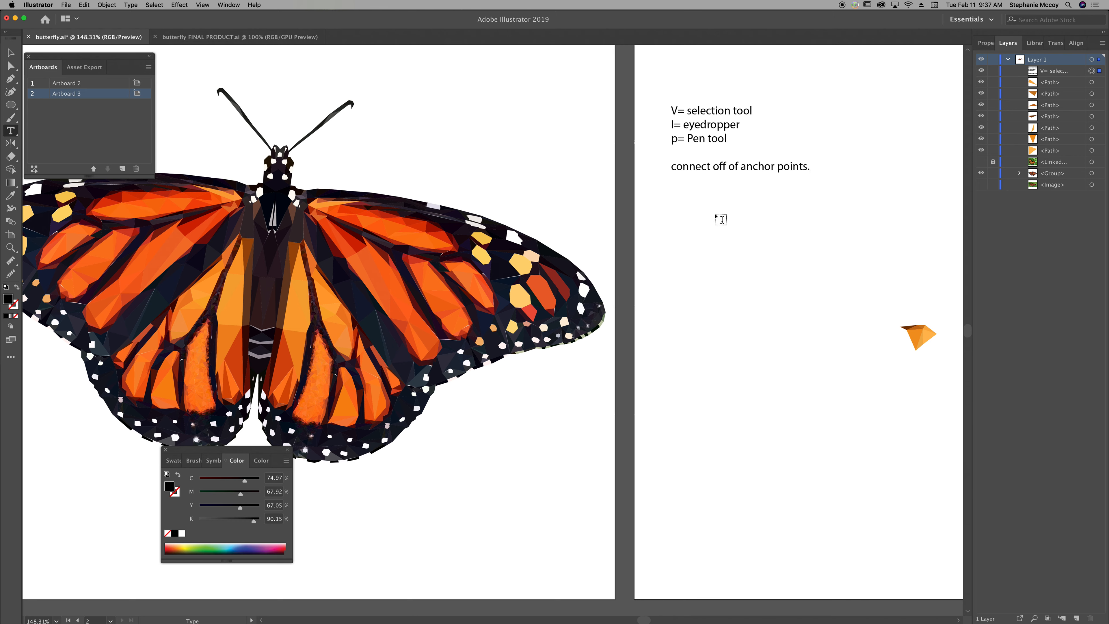
Step: View the text note at 400% and highlight the end of its anchor points sentence
key(super+equal)
key(super+equal)
key(super+equal)
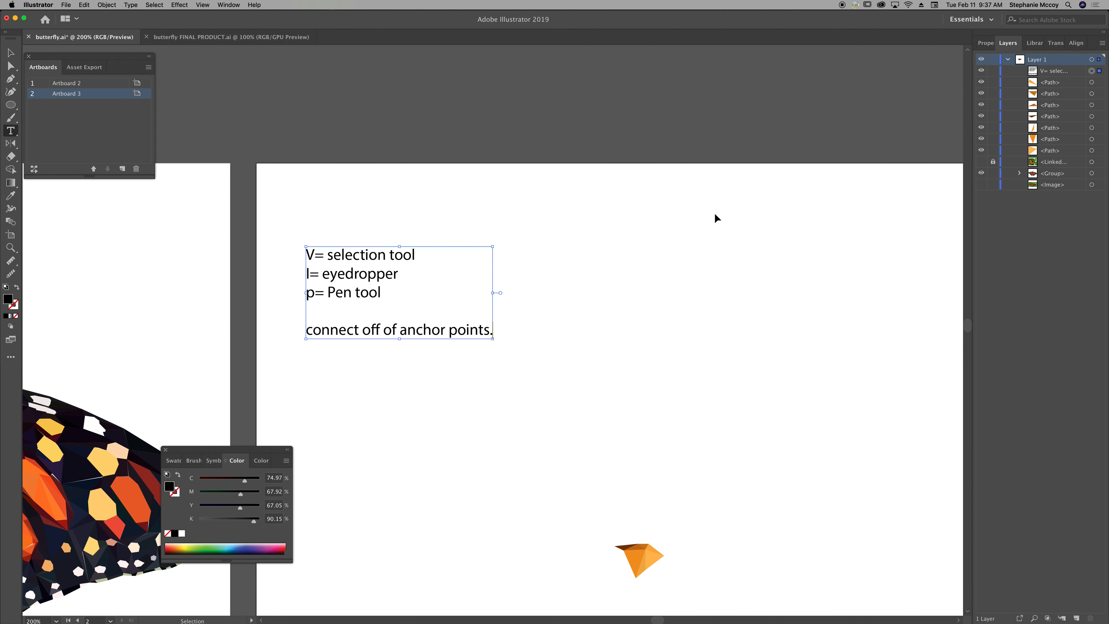
key(super+equal)
shift+click(557, 317)
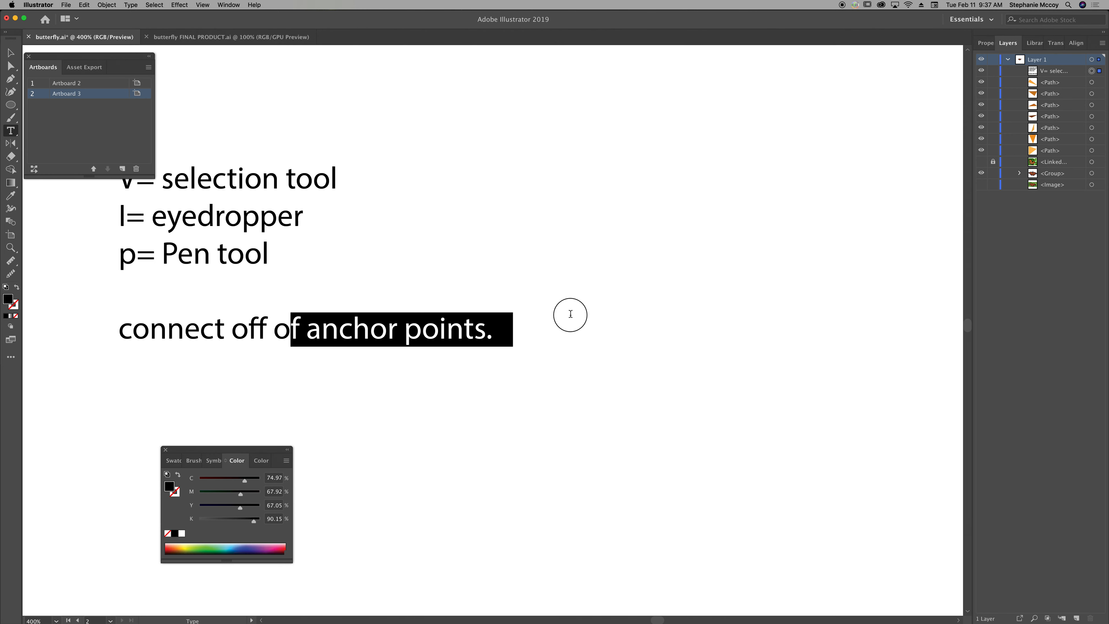
Step: Examine the finished low-poly butterfly up close at 400%, from the right wing's spotted edge down to the lower wings and body
click(11, 53)
key(space)
drag(387, 386, 692, 367)
key(space)
drag(331, 229, 472, 155)
drag(472, 223, 626, 131)
drag(443, 315, 624, 191)
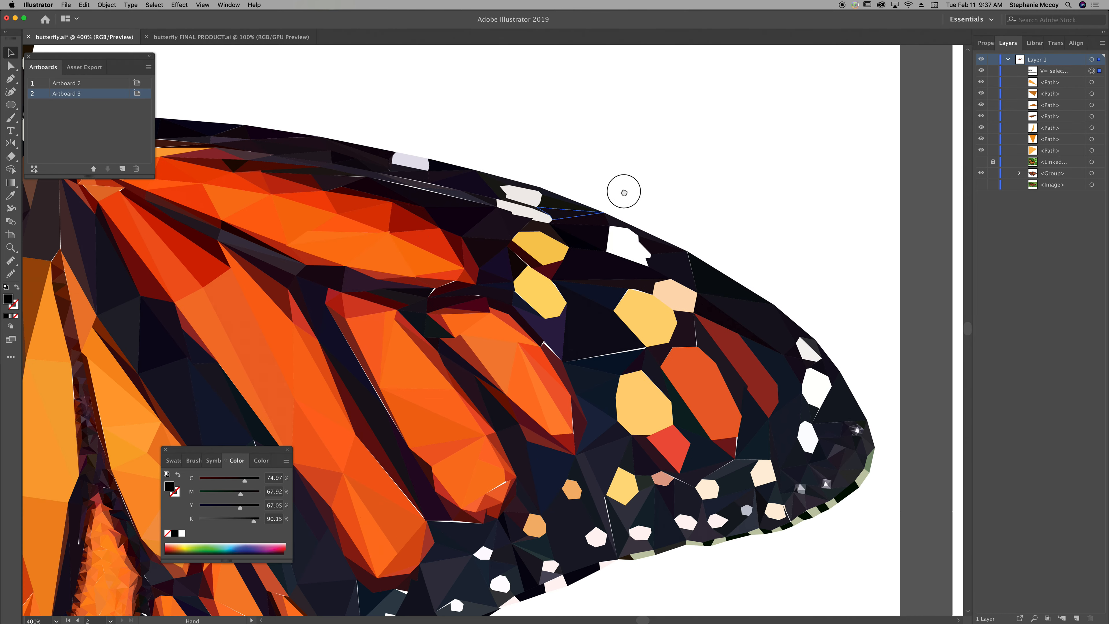
key(space)
drag(363, 303, 498, 184)
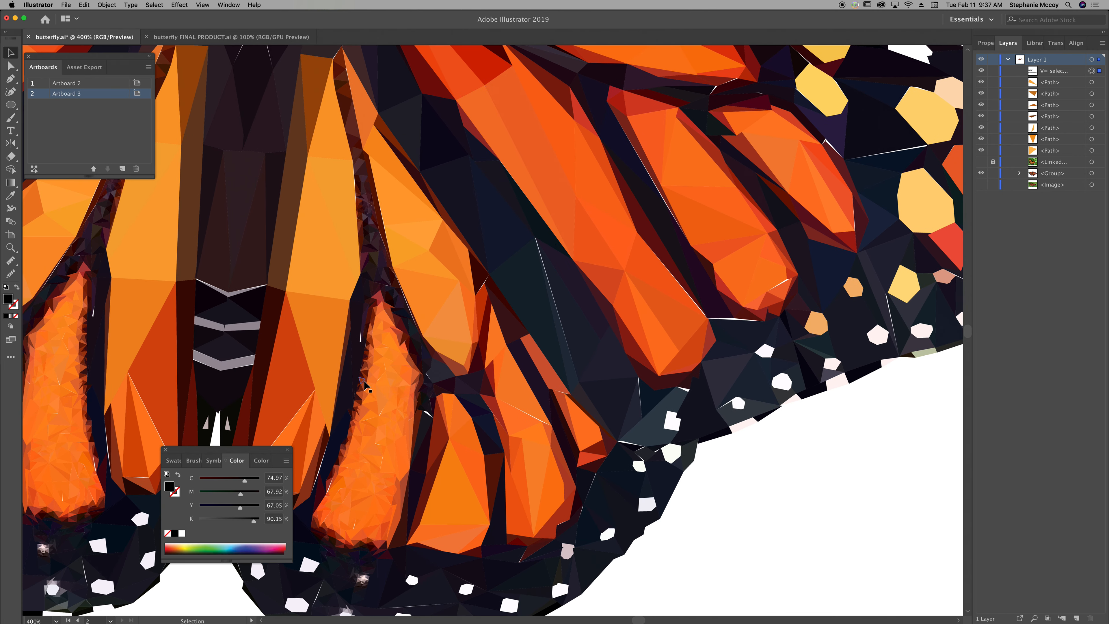
key(space)
drag(431, 505, 501, 502)
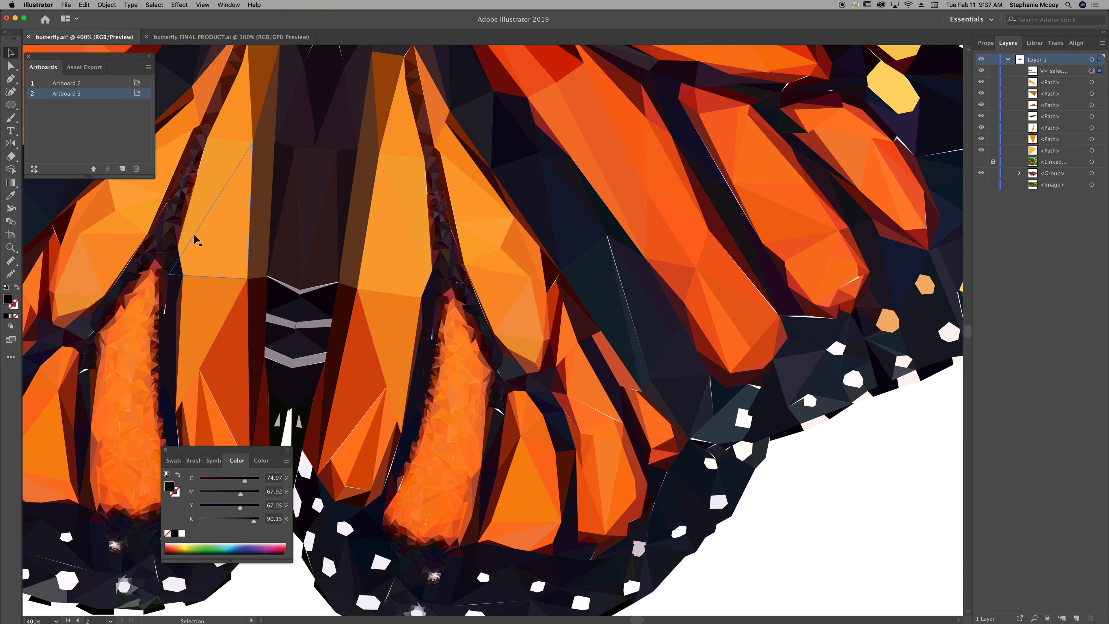